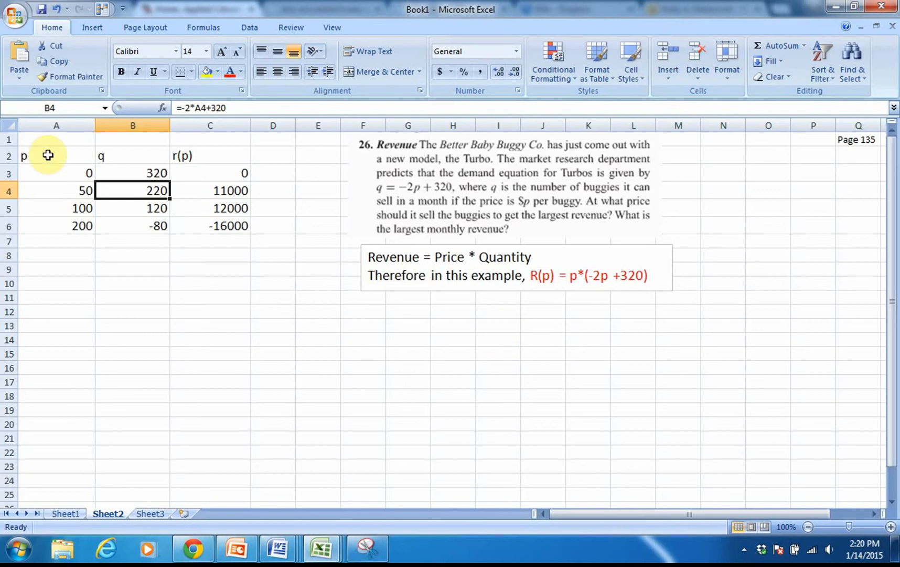
left_click_drag(46, 152, 149, 232)
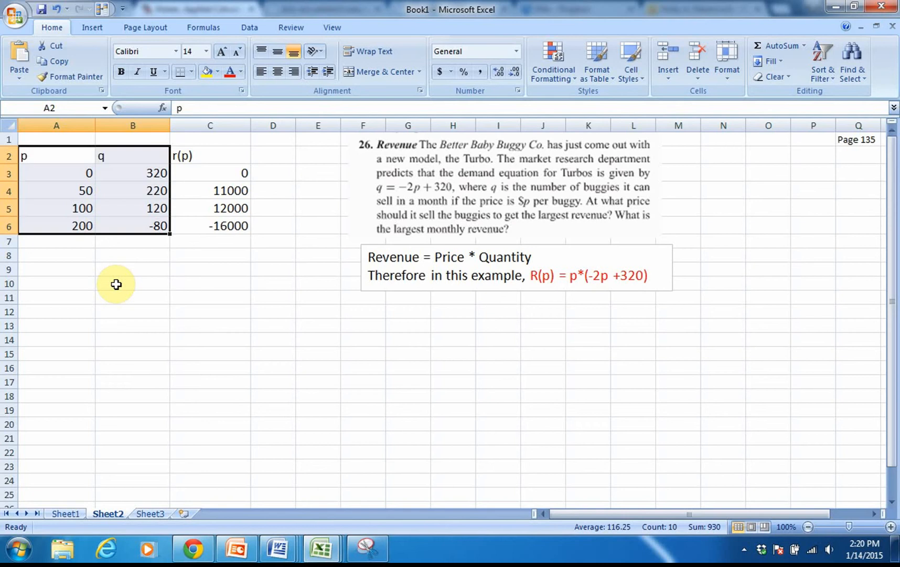
left_click(116, 283)
left_click_drag(63, 155, 70, 227)
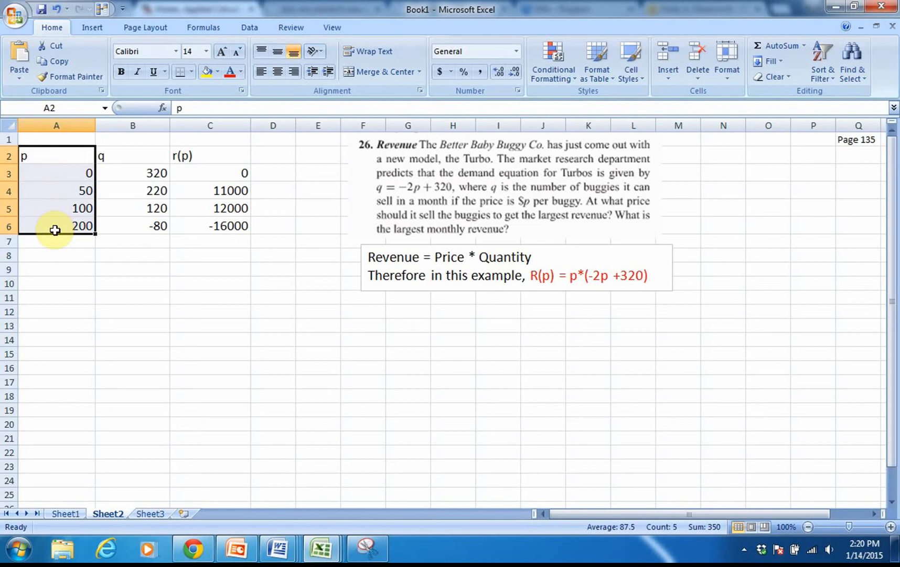
left_click(101, 255)
- Review the demand formula =-2*A3+320 in B3 and fill it down the q column through B6
left_click(120, 178)
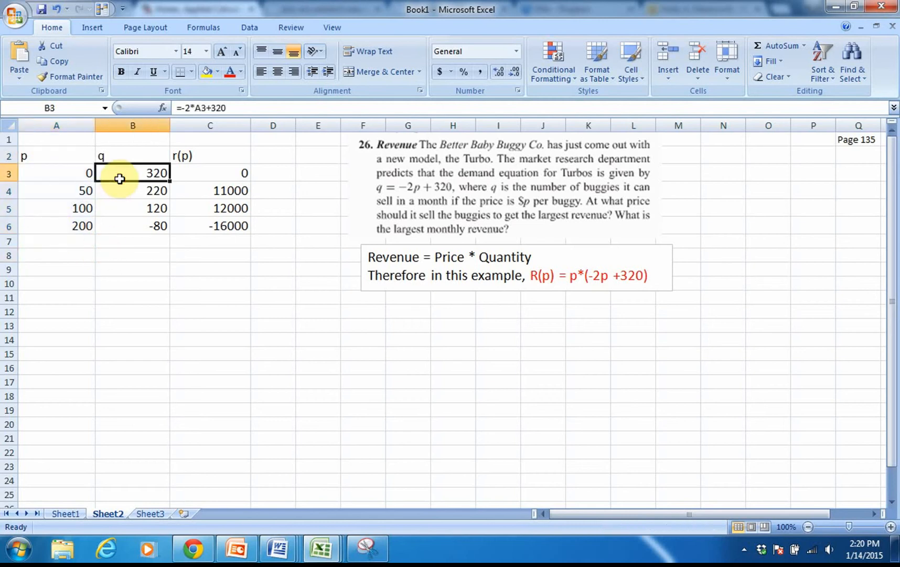
double_click(120, 179)
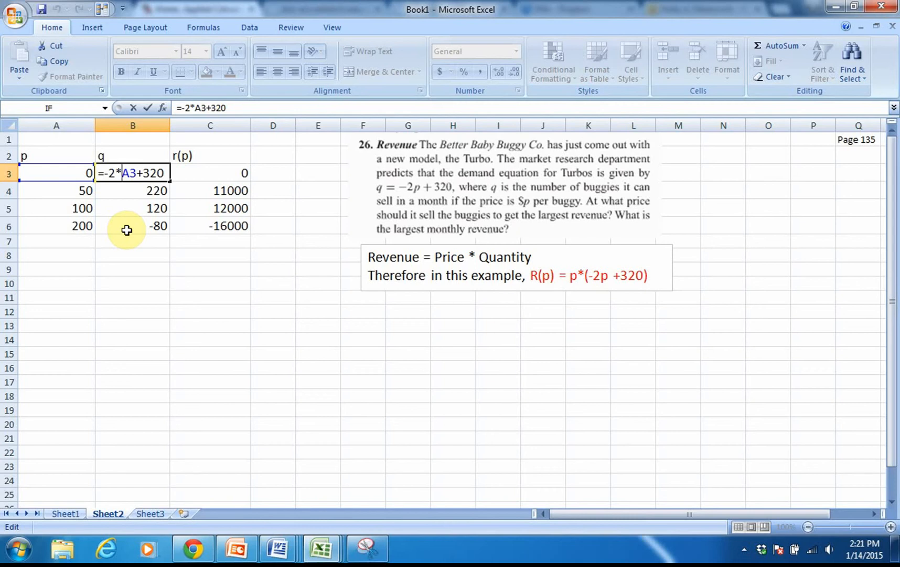
key("Return")
left_click(141, 173)
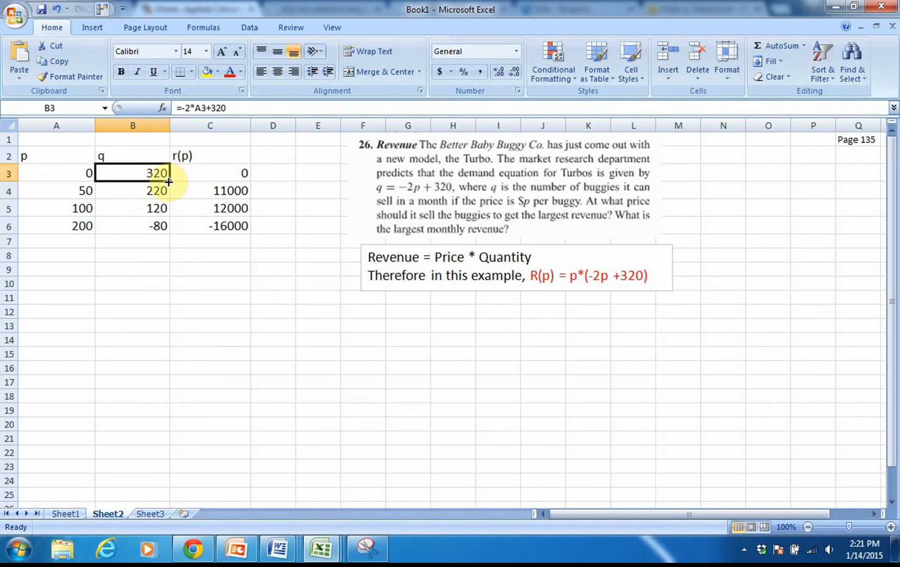
left_click_drag(169, 181, 168, 230)
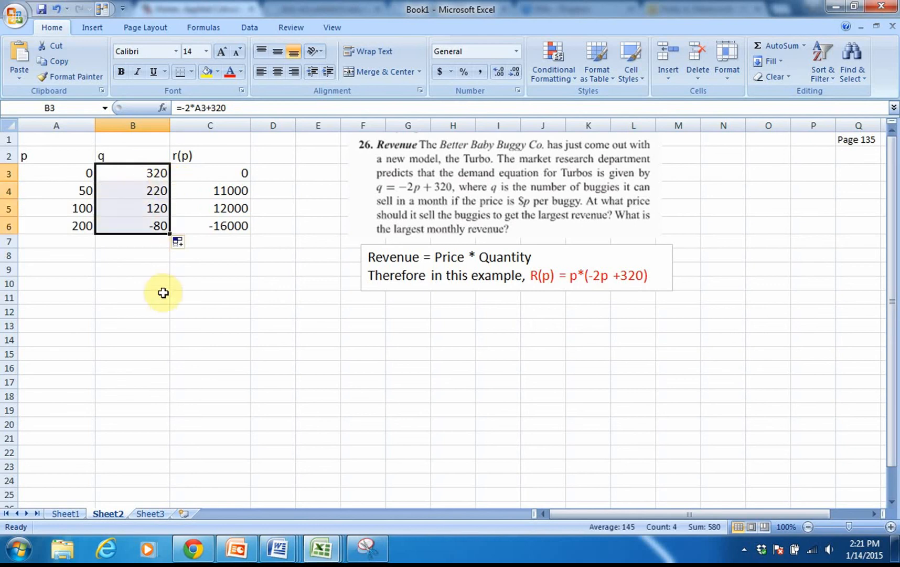
- Review the revenue formula =A3*B3 in C3 and fill it down the r(p) column through C6
left_click(207, 171)
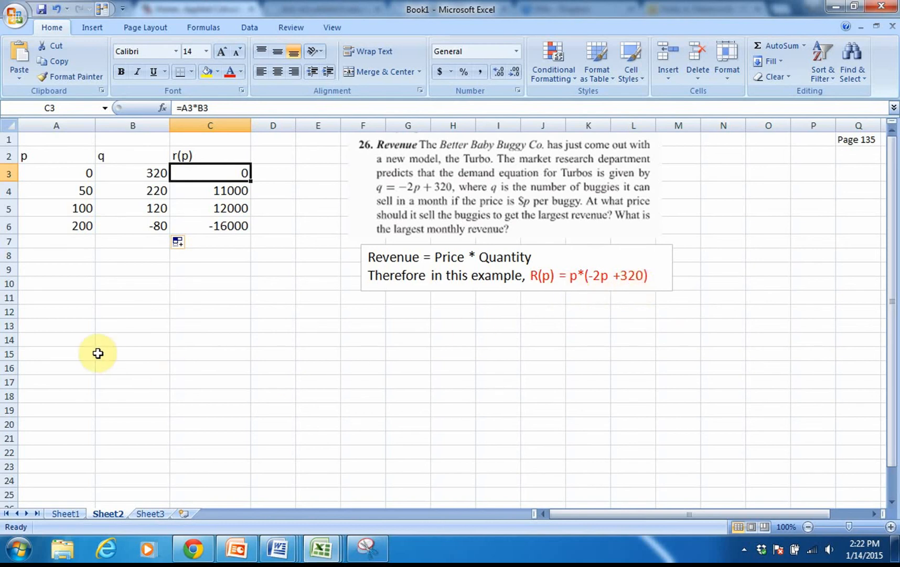
double_click(194, 173)
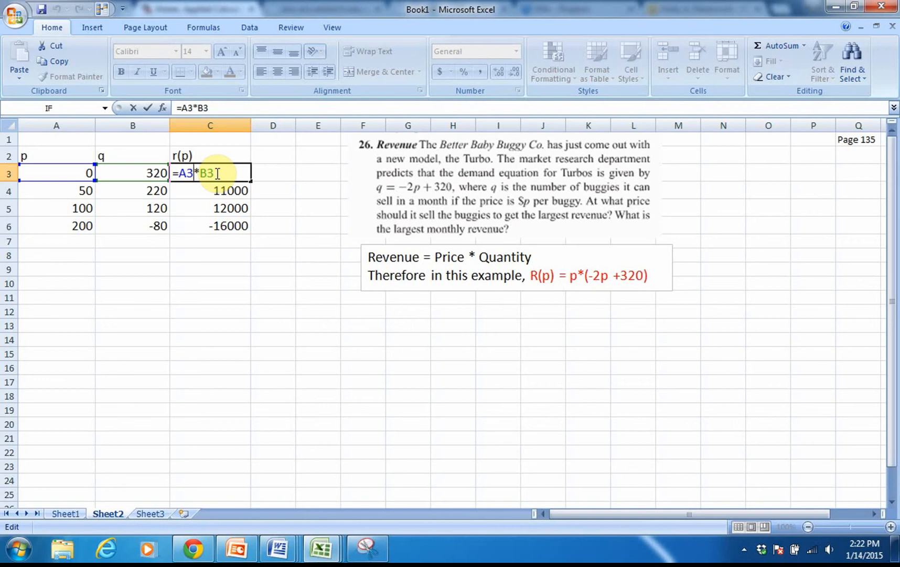
key("Return")
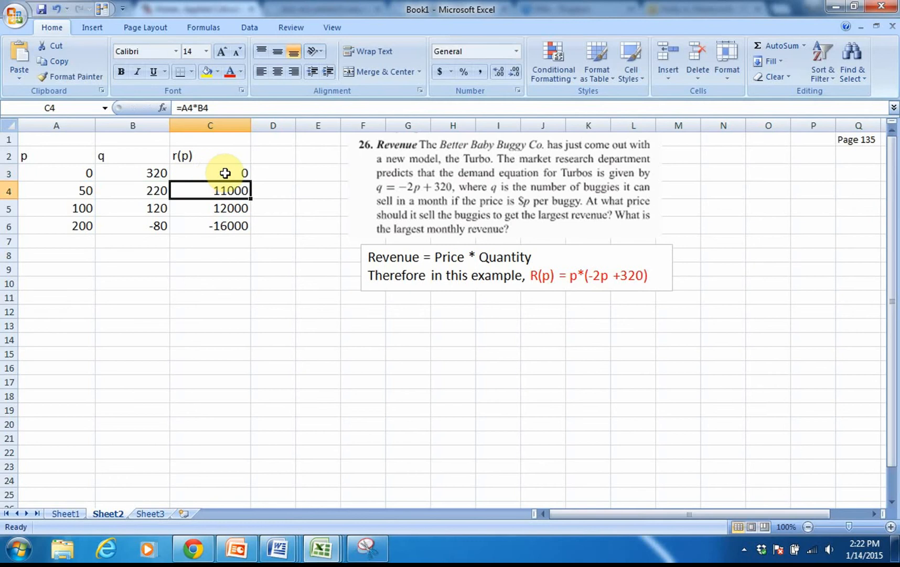
left_click(244, 174)
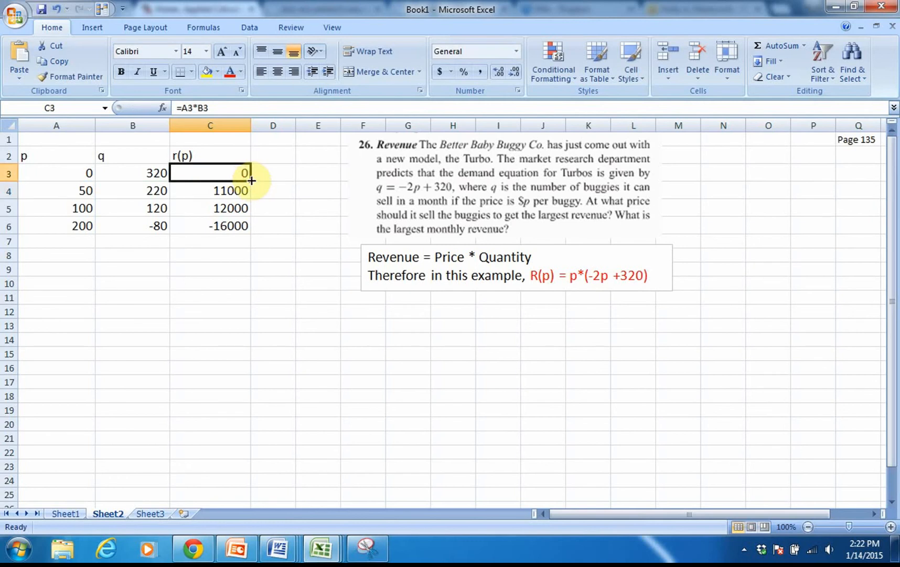
double_click(252, 180)
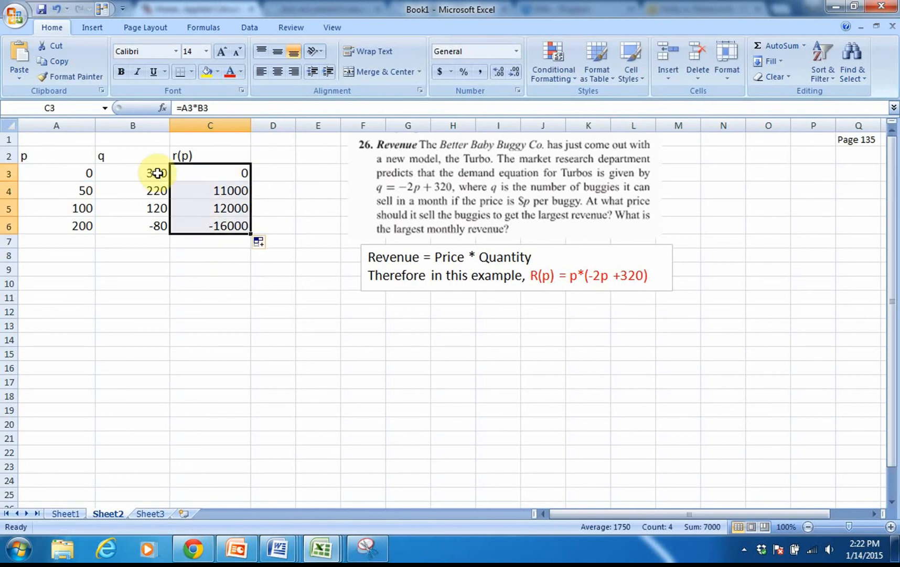
left_click(232, 264)
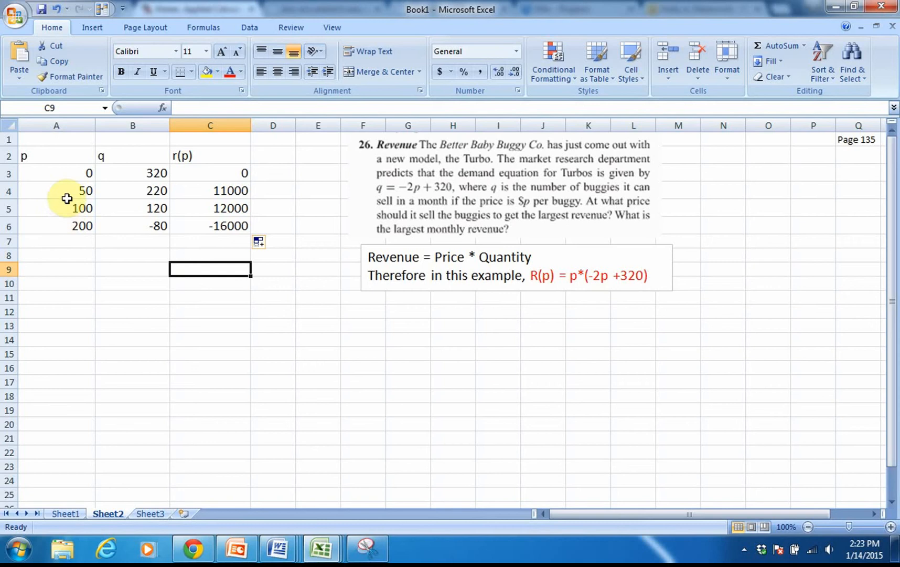
- Insert a markers-only scatter chart from A2:C6 and place it below the data table
left_click_drag(219, 156, 223, 227)
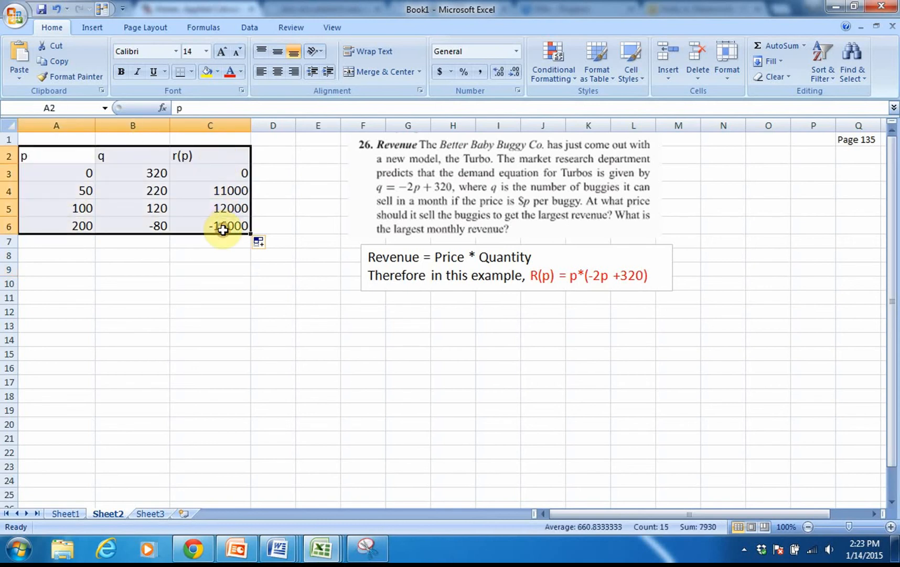
left_click(89, 29)
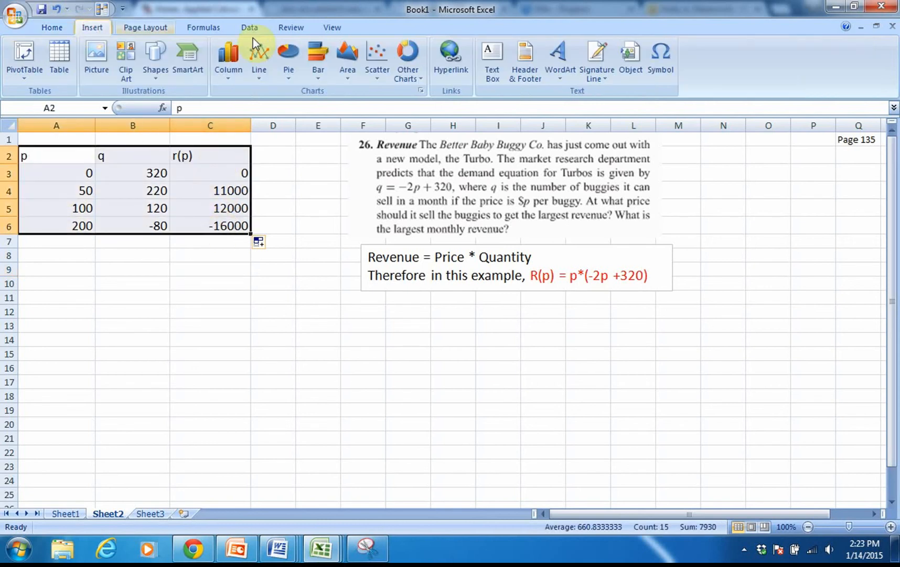
left_click(379, 53)
left_click(384, 117)
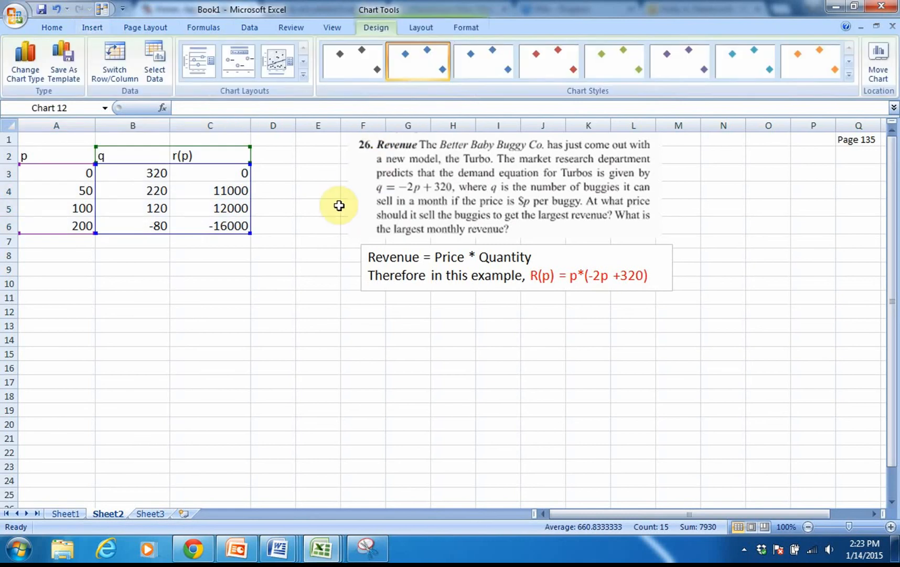
left_click_drag(315, 226, 91, 282)
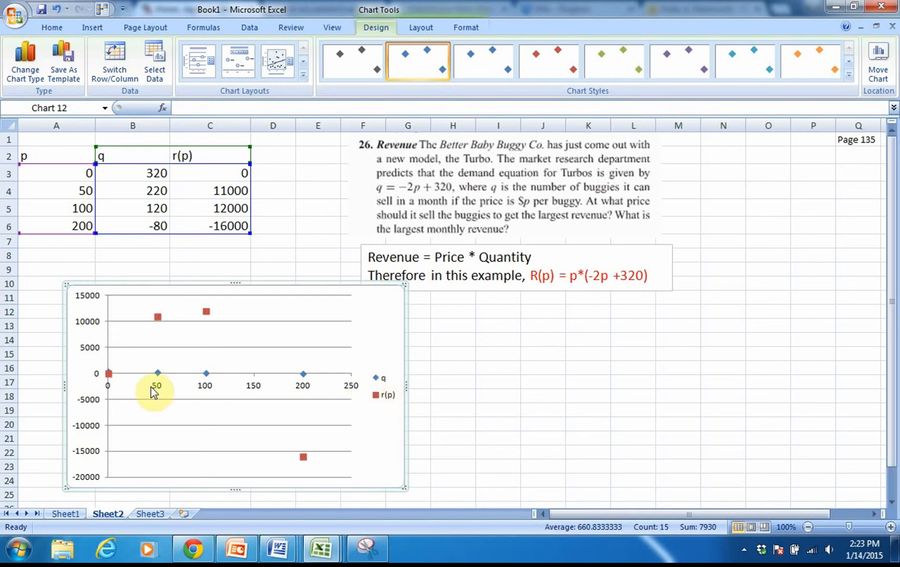
- Delete the q series from the scatter chart and move the chart slightly lower, starting at about row 12
right_click(160, 373)
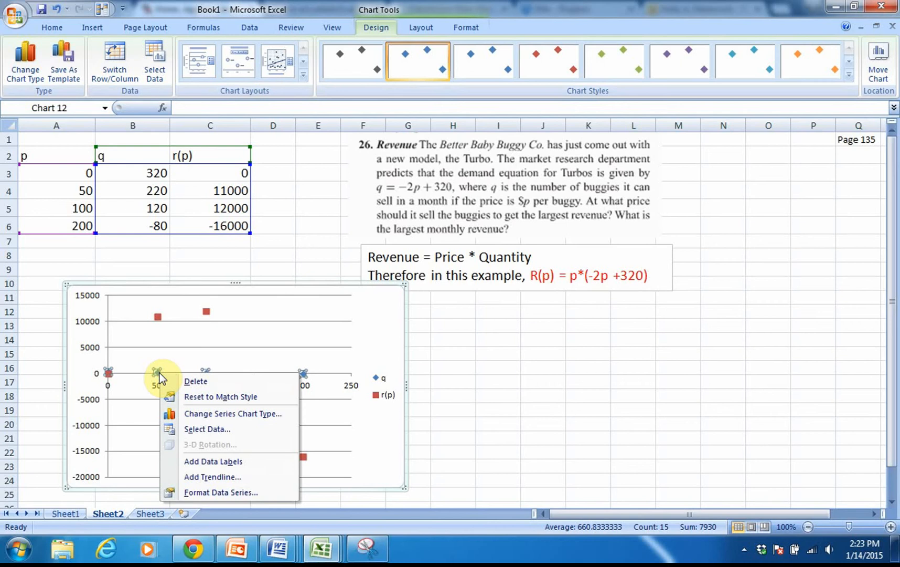
left_click(195, 382)
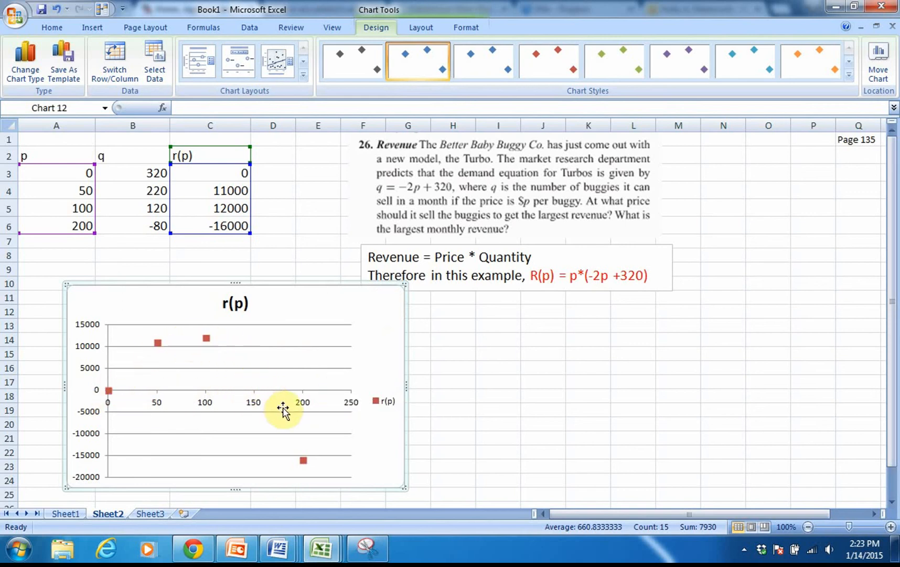
left_click_drag(274, 284, 263, 308)
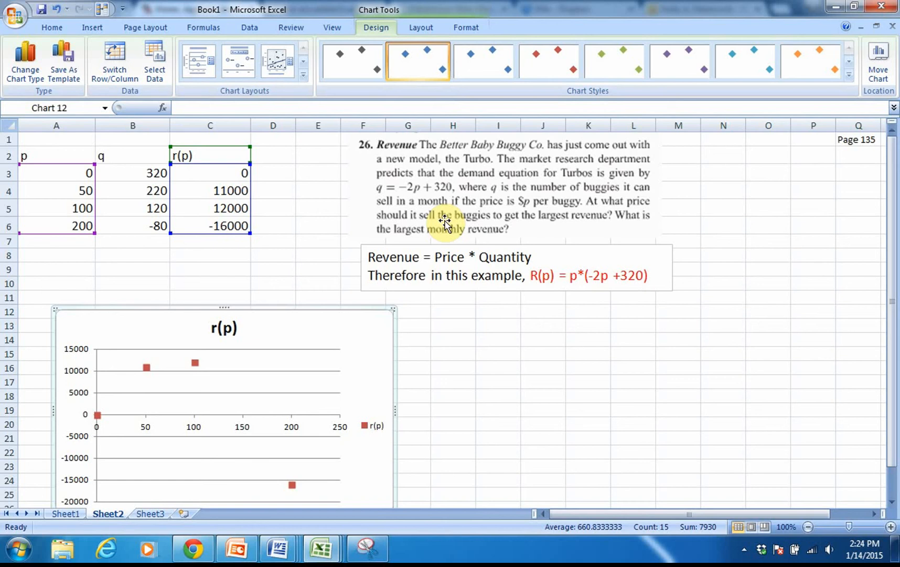
left_click(103, 265)
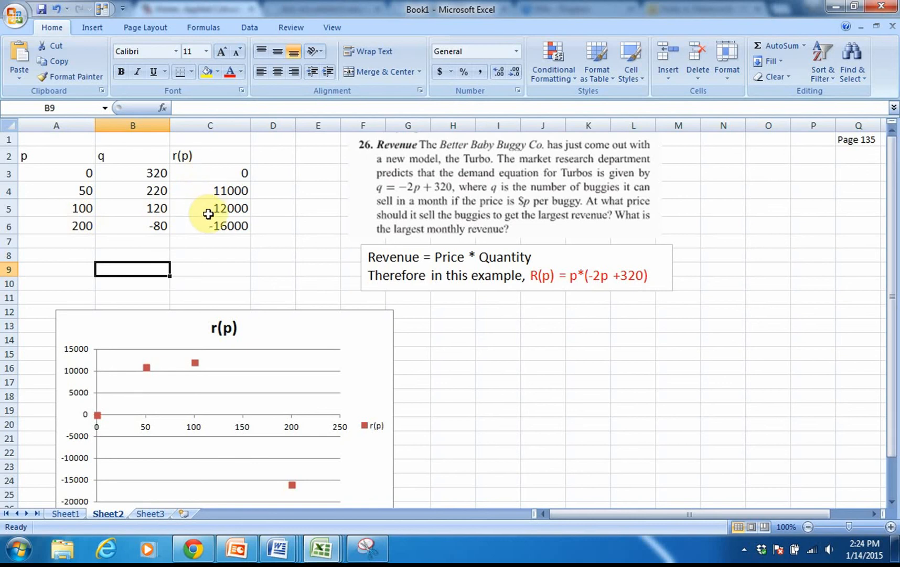
- Insert a row above the 200 price row and enter 150 as its price in A6
left_click(3, 225)
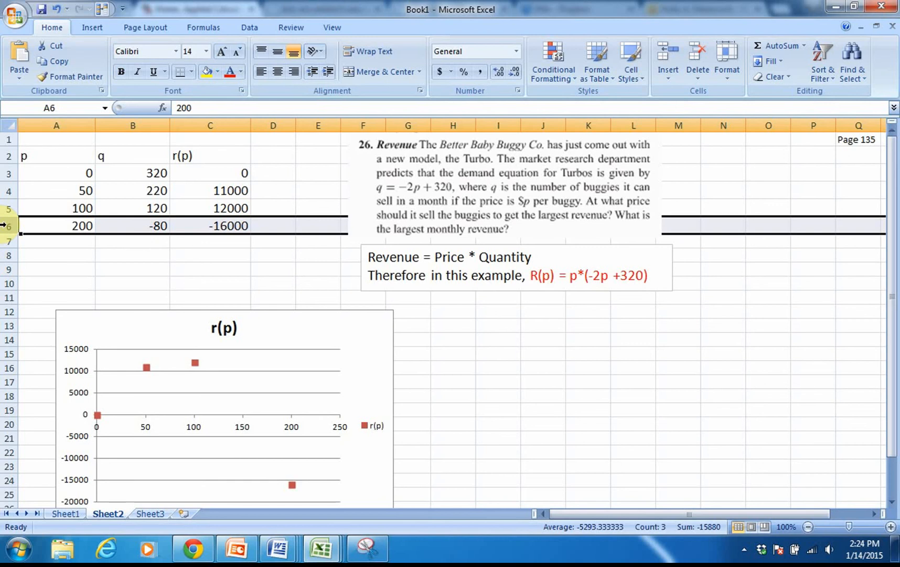
right_click(4, 225)
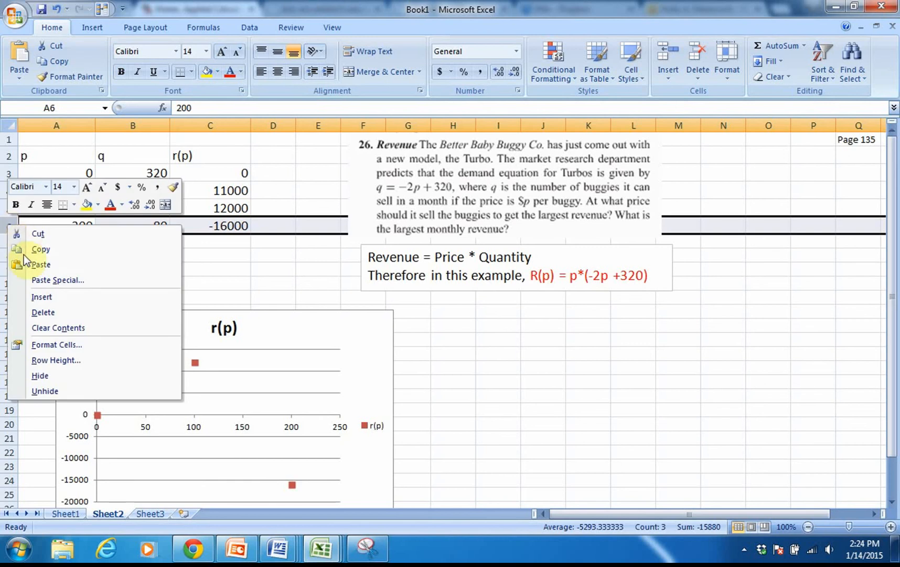
left_click(40, 299)
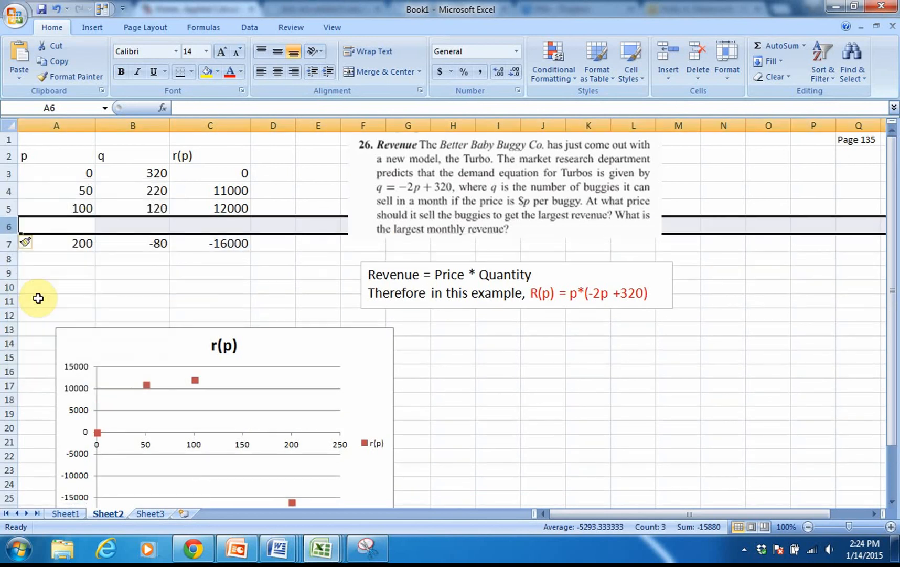
double_click(83, 227)
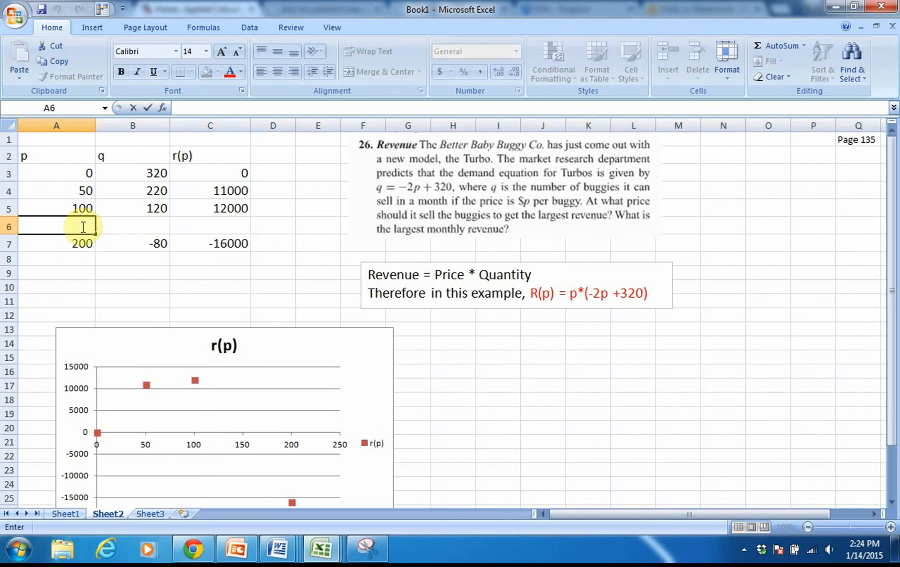
type("150")
key("ctrl+Return")
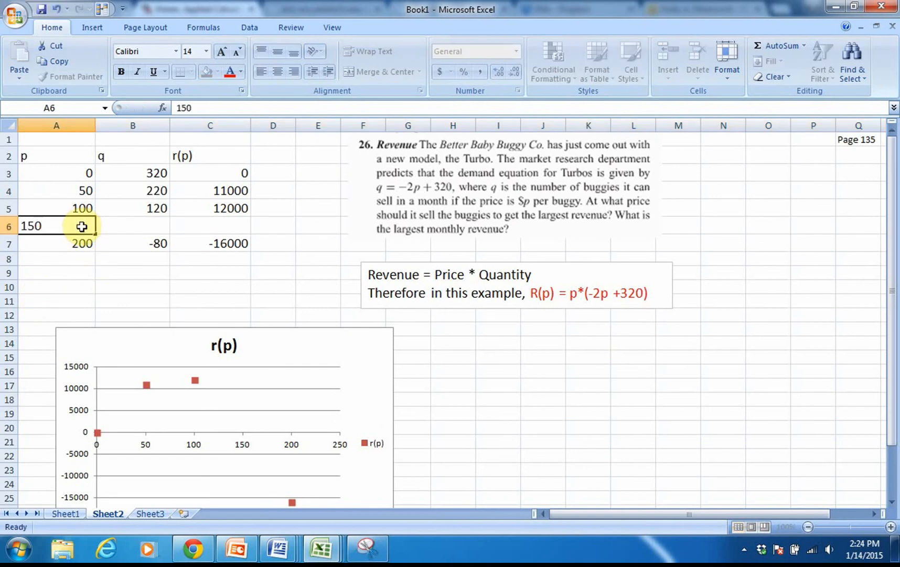
key("Return")
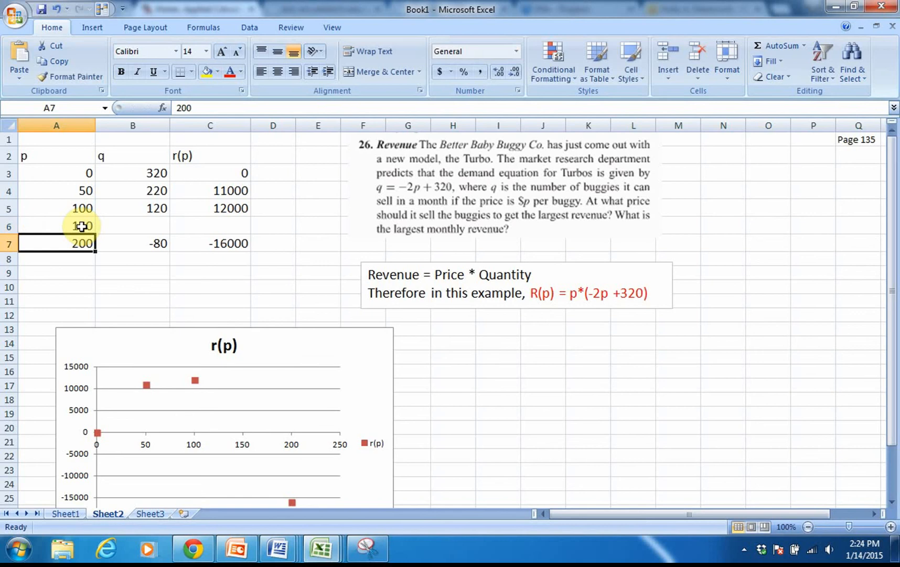
- Fill the q and r(p) formulas from row 5 down into row 6
left_click(143, 208)
left_click_drag(170, 216, 250, 234)
left_click(233, 208)
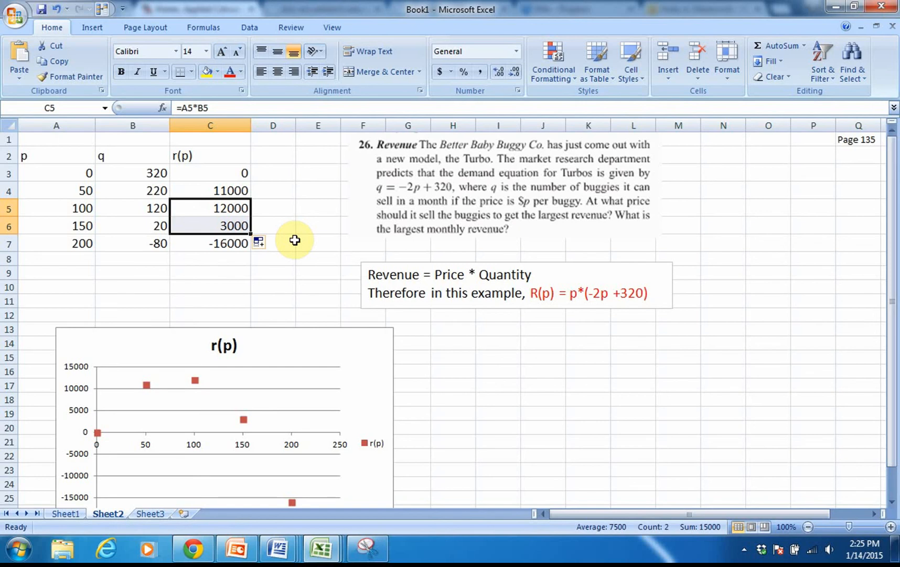
left_click(7, 225)
right_click(9, 225)
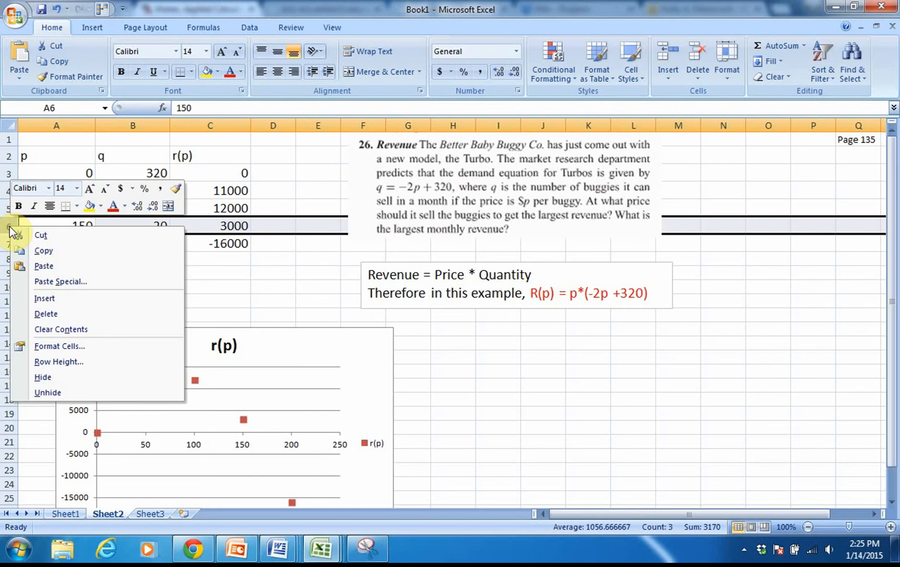
left_click(70, 226)
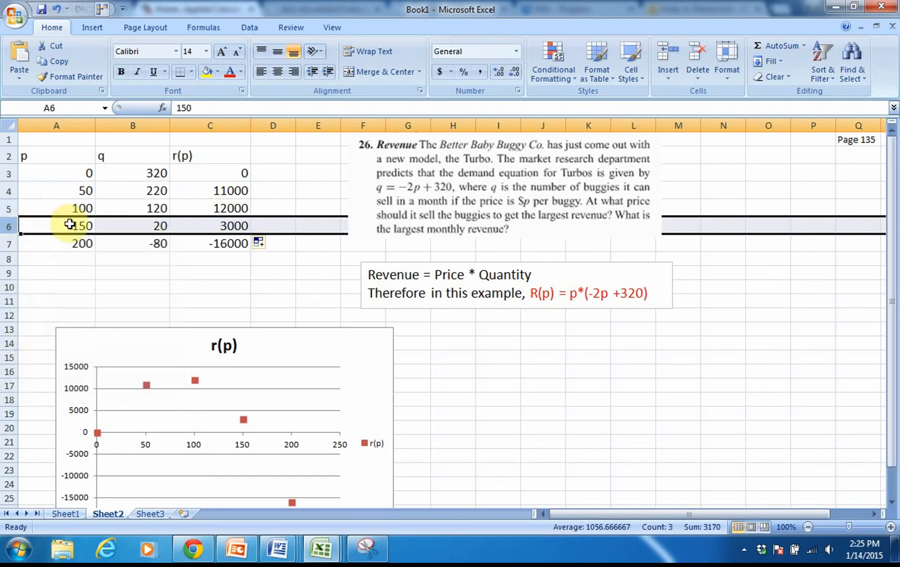
- Change the price in A6 to 120
left_click(70, 225)
double_click(71, 224)
left_click_drag(70, 224, 94, 226)
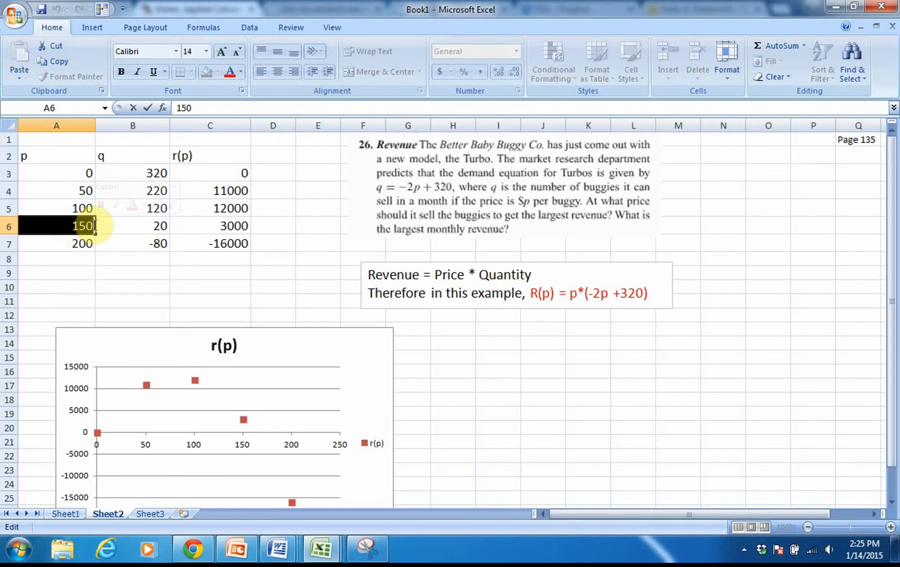
type("120")
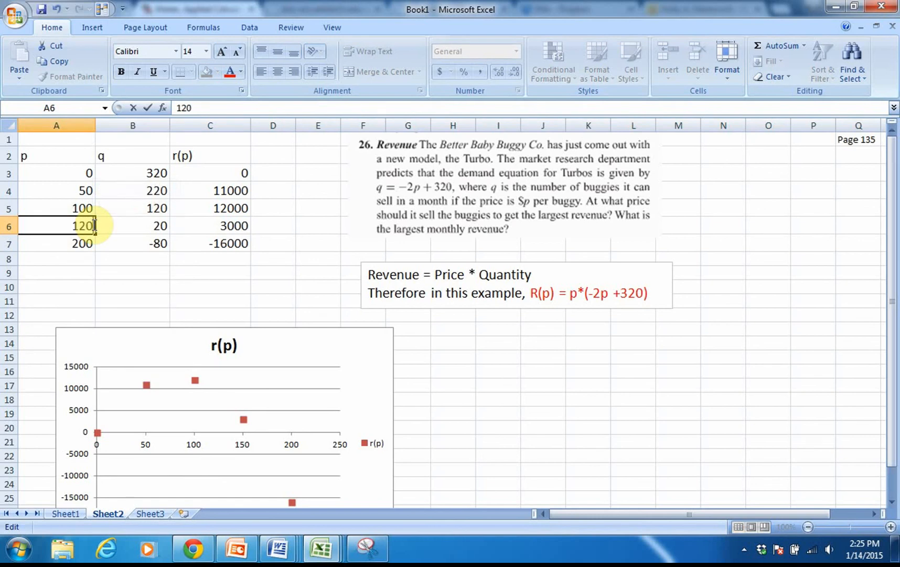
key("Return")
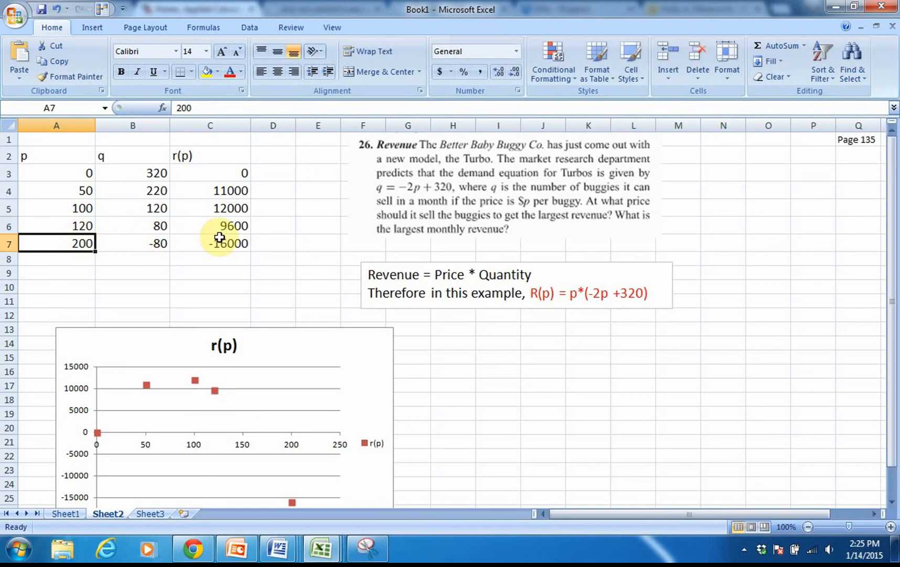
- Change the price in A6 to 110
double_click(72, 225)
left_click_drag(72, 225, 94, 226)
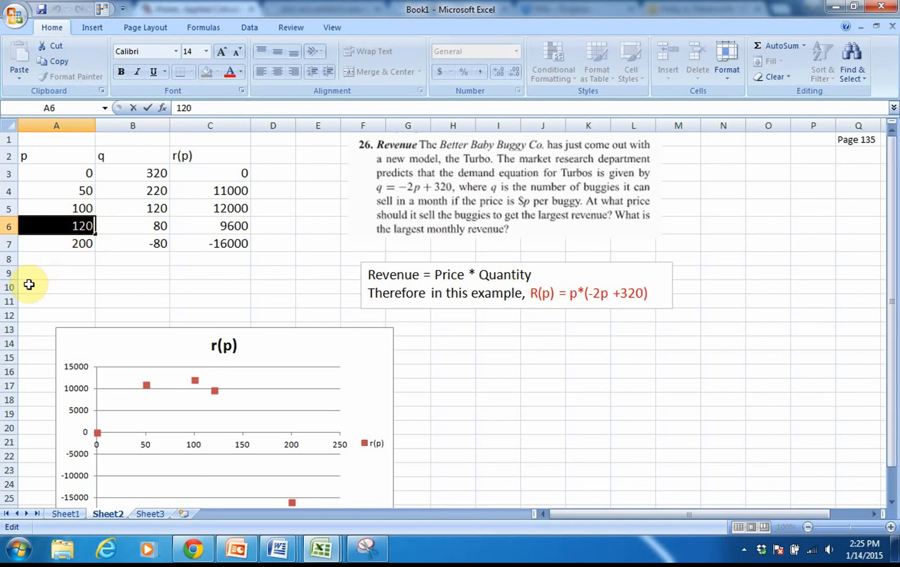
type("11")
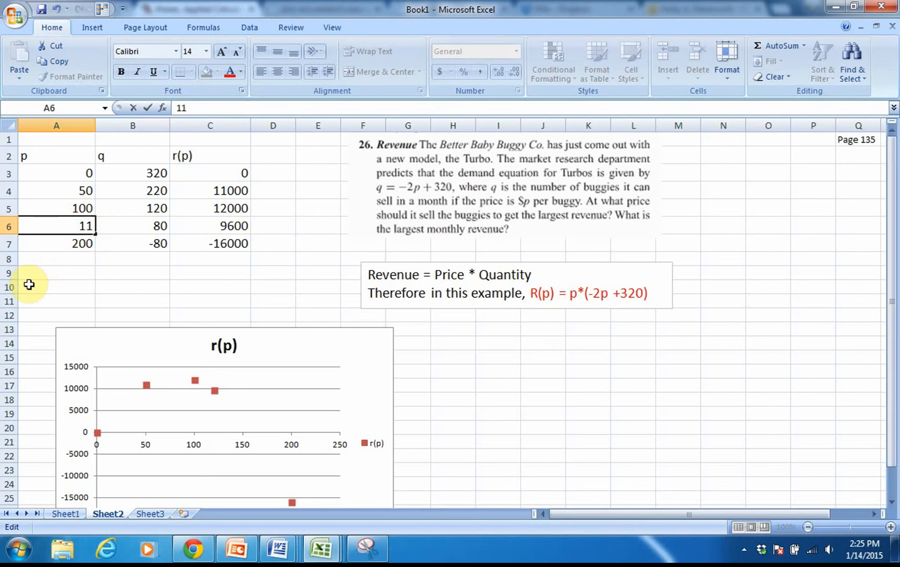
type("0")
key("Return")
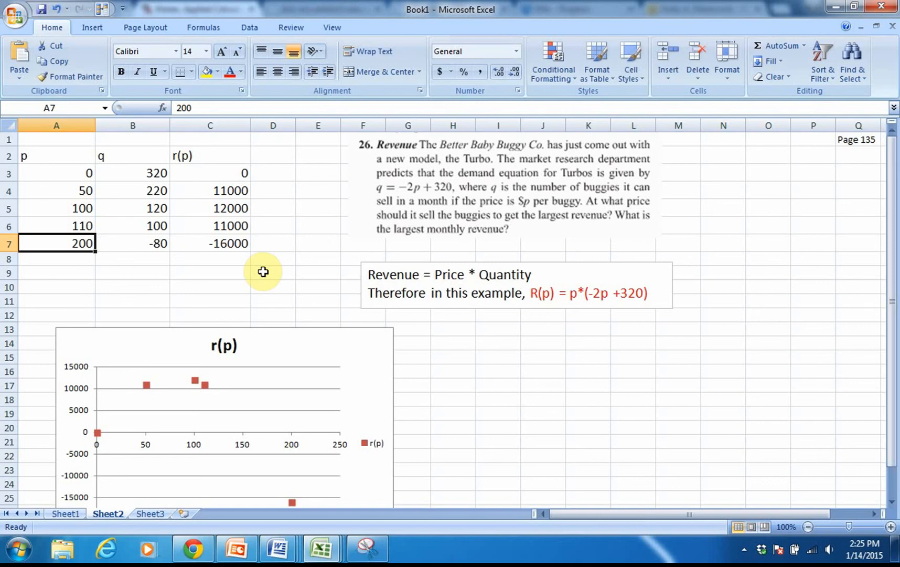
- Insert a row above the 110 price row and enter 101 as its price in A6
left_click(9, 226)
right_click(8, 225)
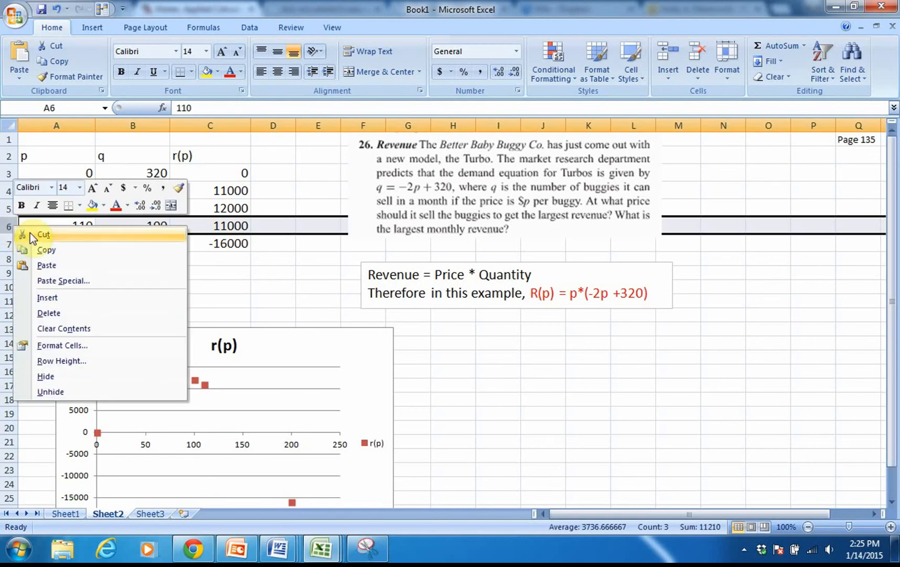
left_click(43, 298)
left_click(80, 226)
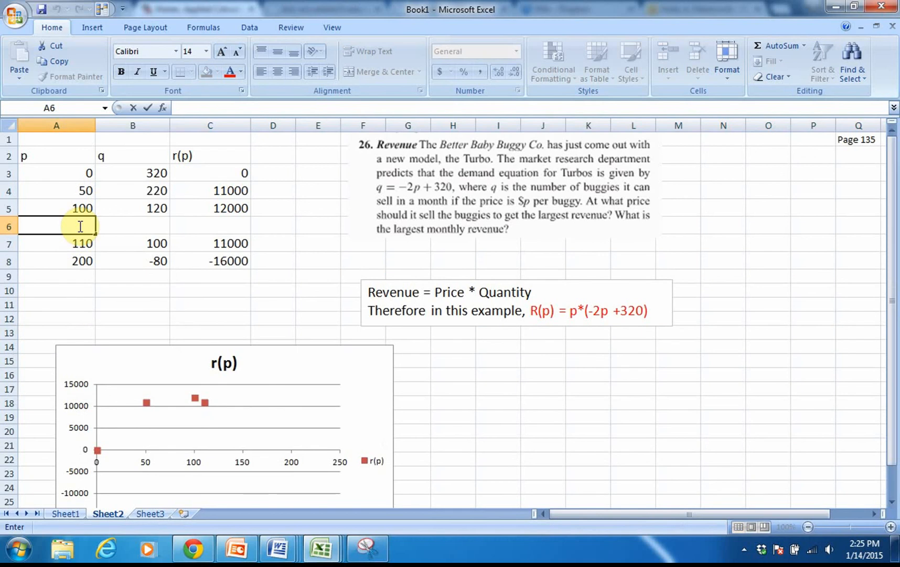
type("101")
key("Return")
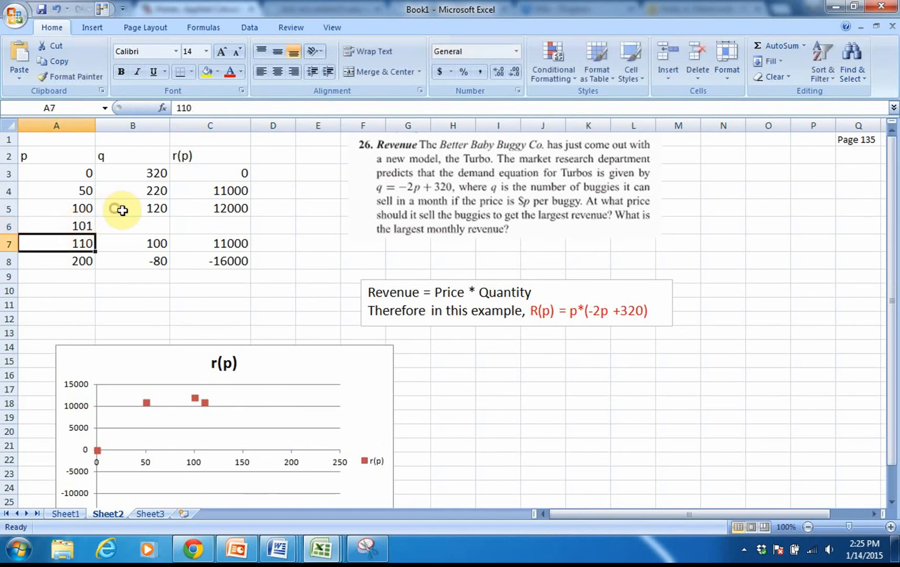
- Fill the q and r(p) formulas from row 5 down into row 6 for the 101 price
left_click(150, 209)
left_click_drag(171, 215, 177, 231)
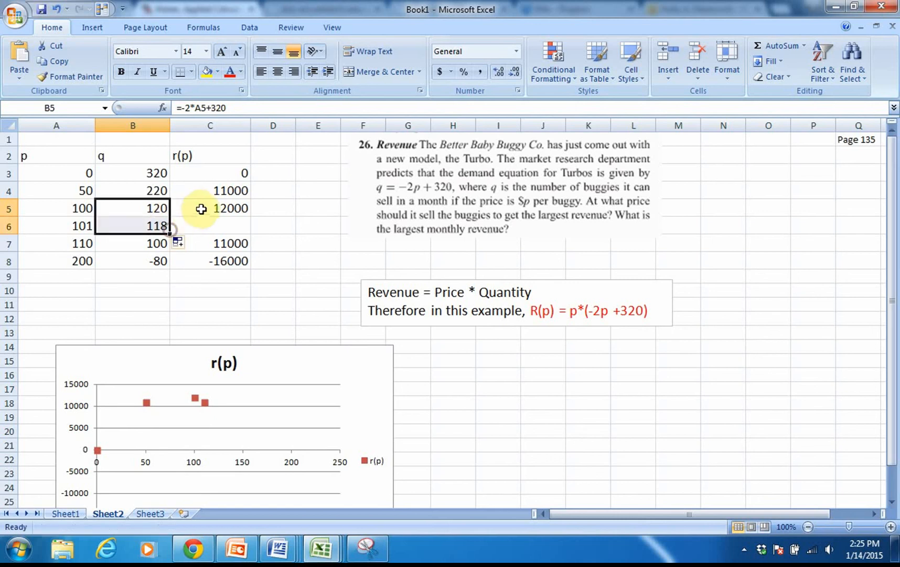
left_click(237, 214)
left_click_drag(250, 215, 262, 234)
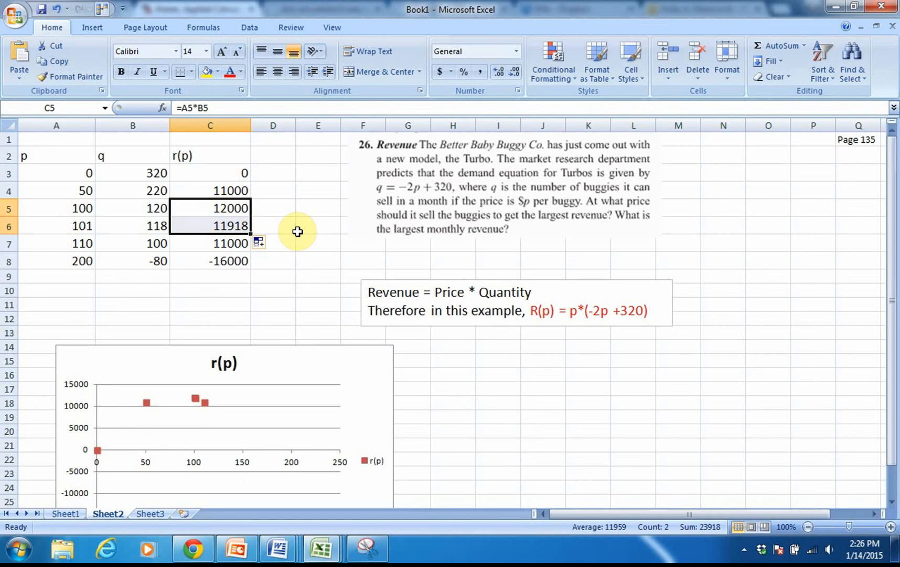
- Insert a row above the 100 price row and enter 99 as its price in A5
left_click(4, 208)
right_click(4, 208)
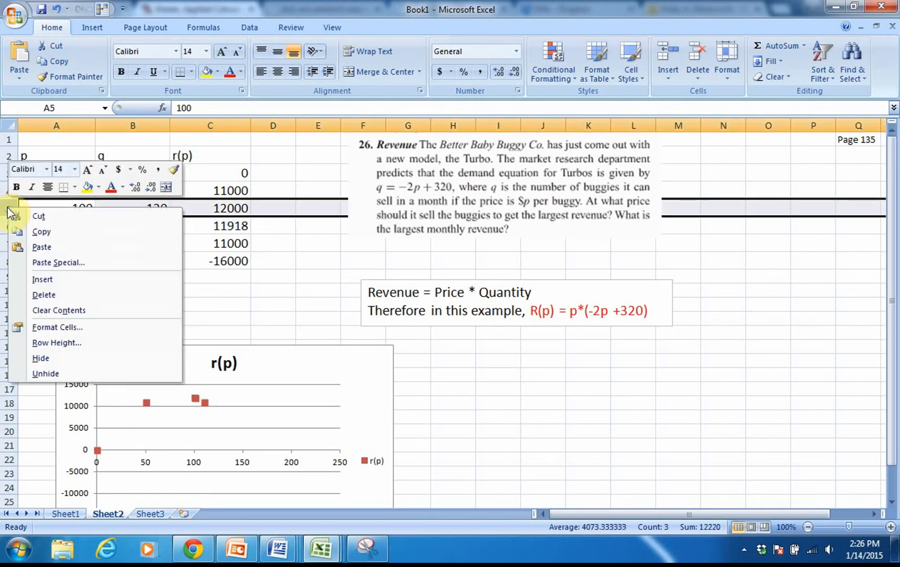
left_click(47, 279)
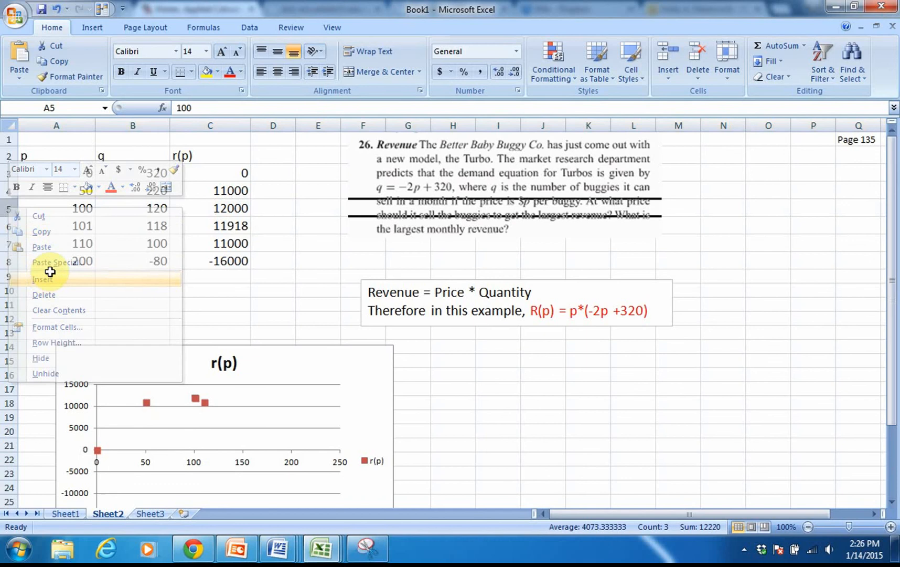
double_click(82, 209)
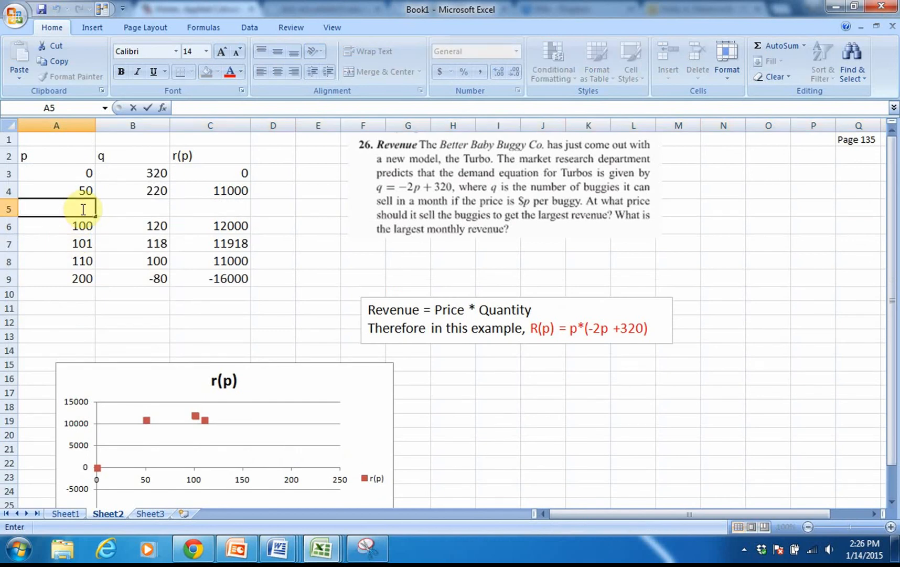
type("99")
key("Return")
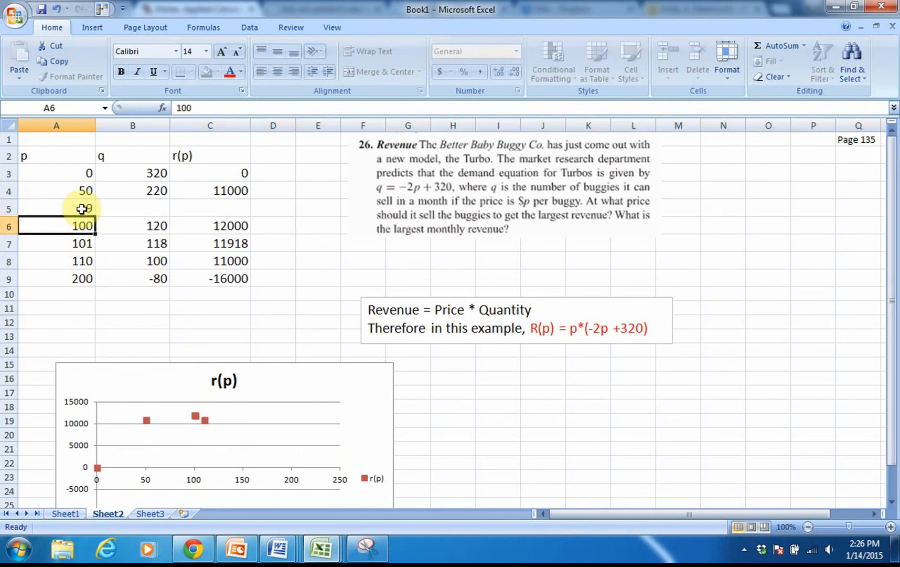
- Fill the q and r(p) formulas from row 4 down into row 5 for the 99 price
left_click(127, 207)
left_click(152, 190)
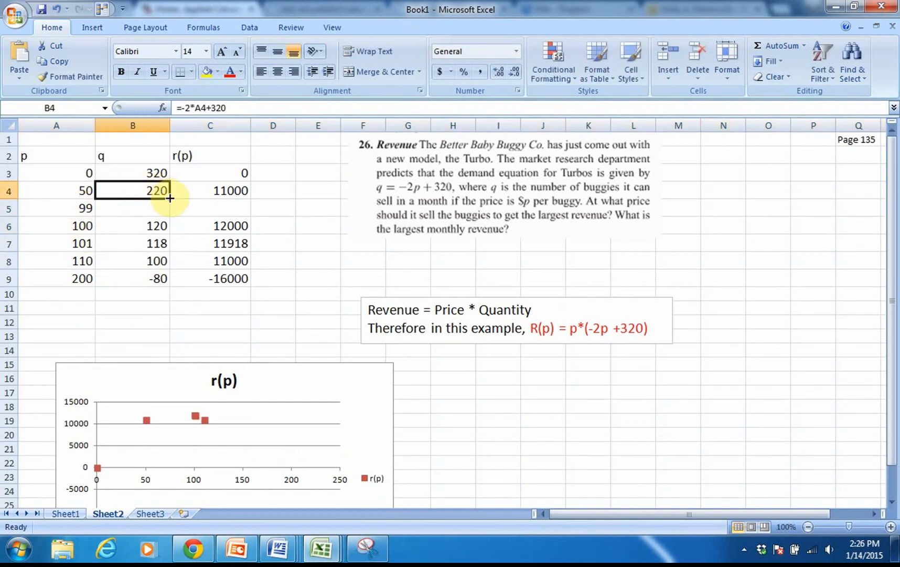
left_click_drag(169, 199, 168, 210)
left_click(213, 190)
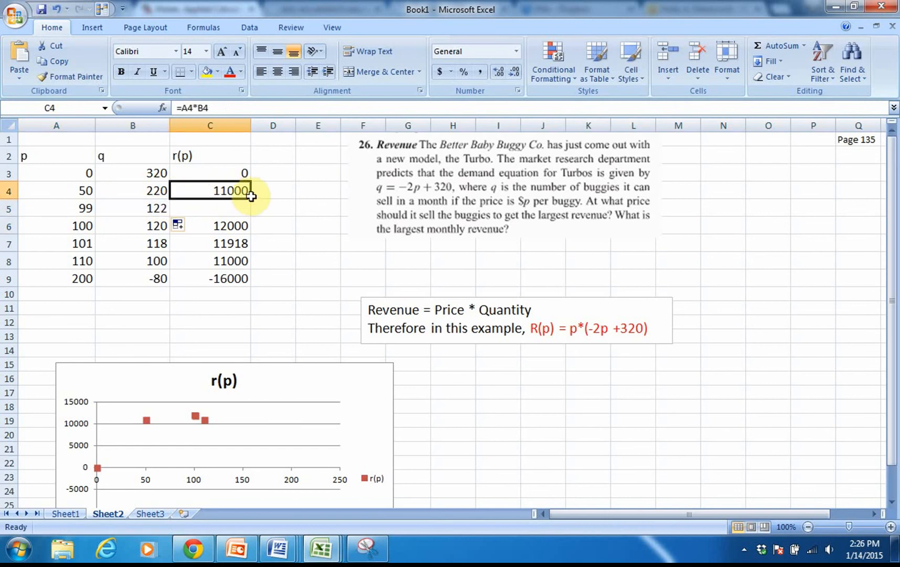
left_click_drag(250, 199, 250, 214)
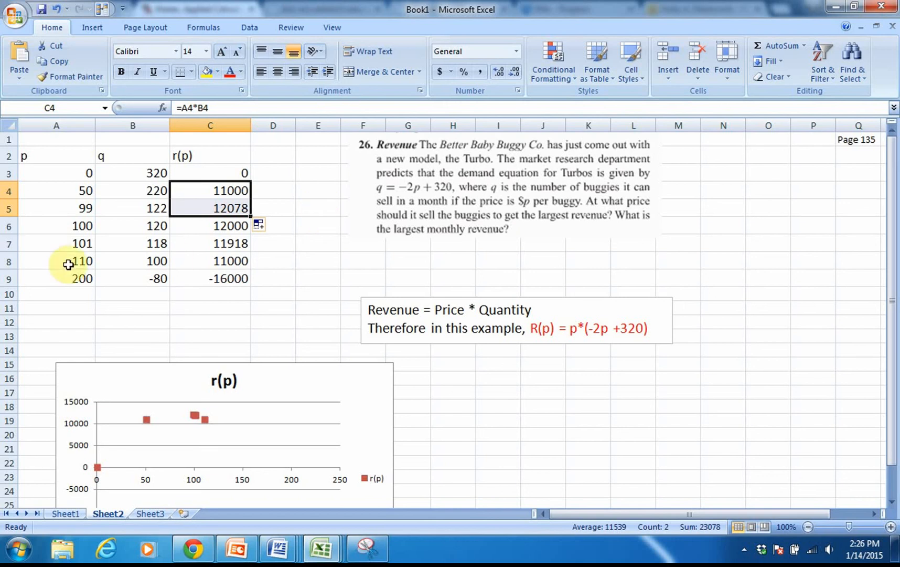
- Insert a row above the 99 price row and enter 90 as its price in A5
left_click(8, 208)
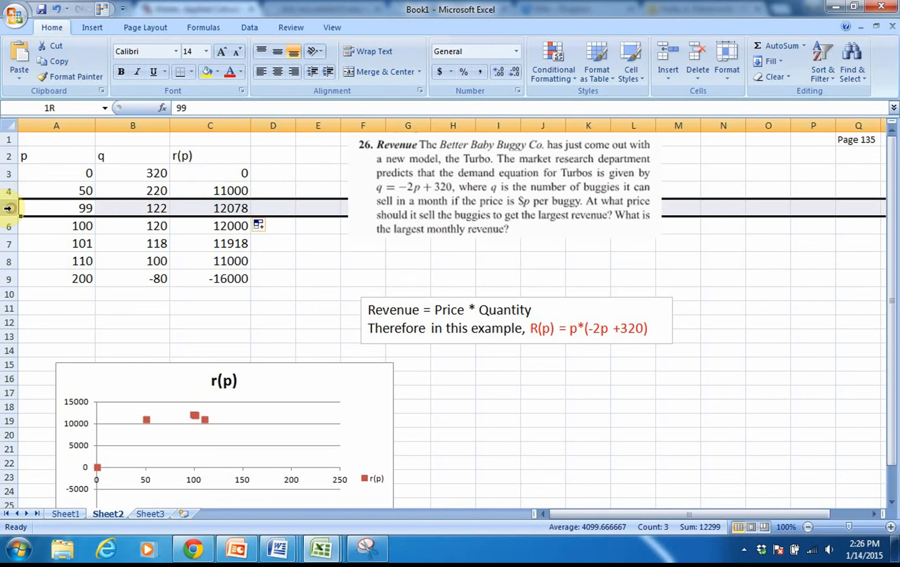
right_click(11, 209)
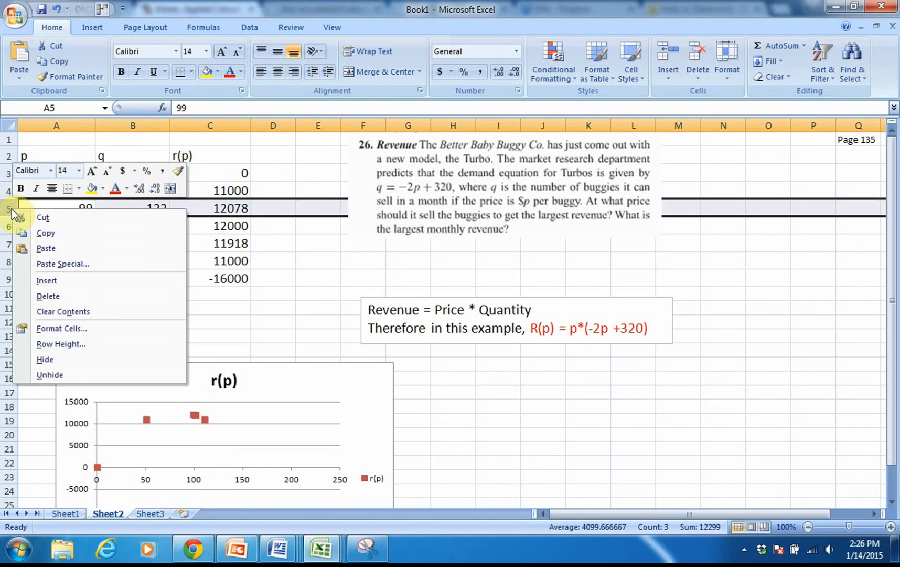
left_click(42, 281)
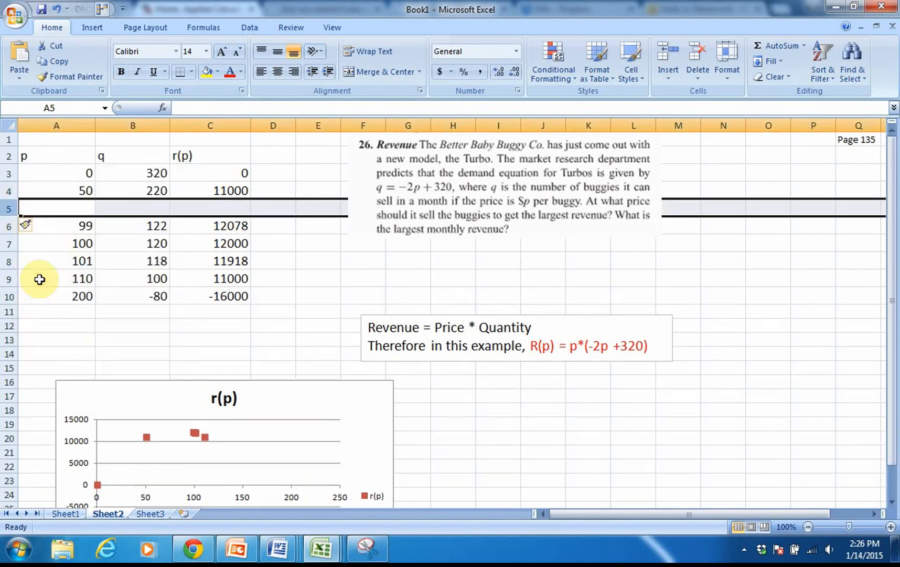
left_click(82, 209)
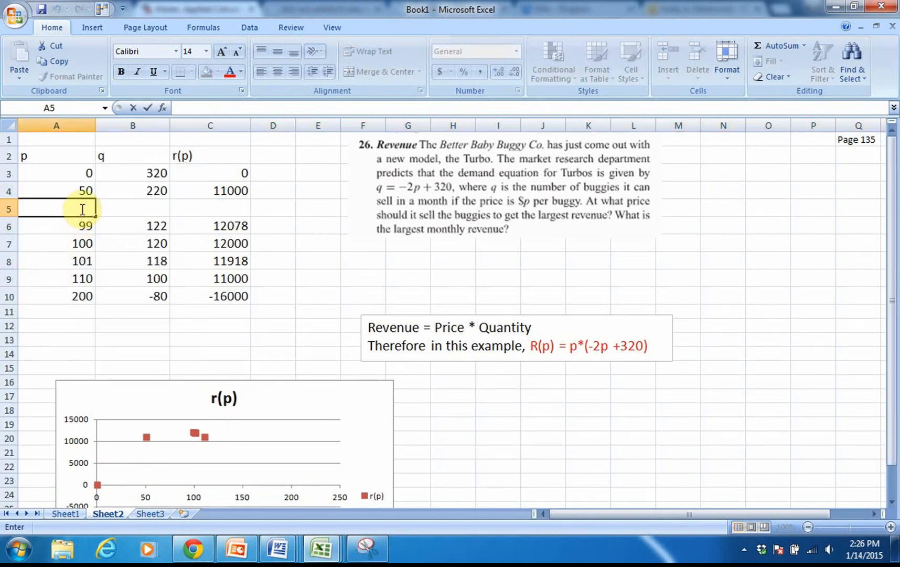
type("0")
key("BackSpace")
type("90")
key("Return")
- Fill the q and r(p) formulas from row 4 down into row 5 for the 90 price
left_click(112, 207)
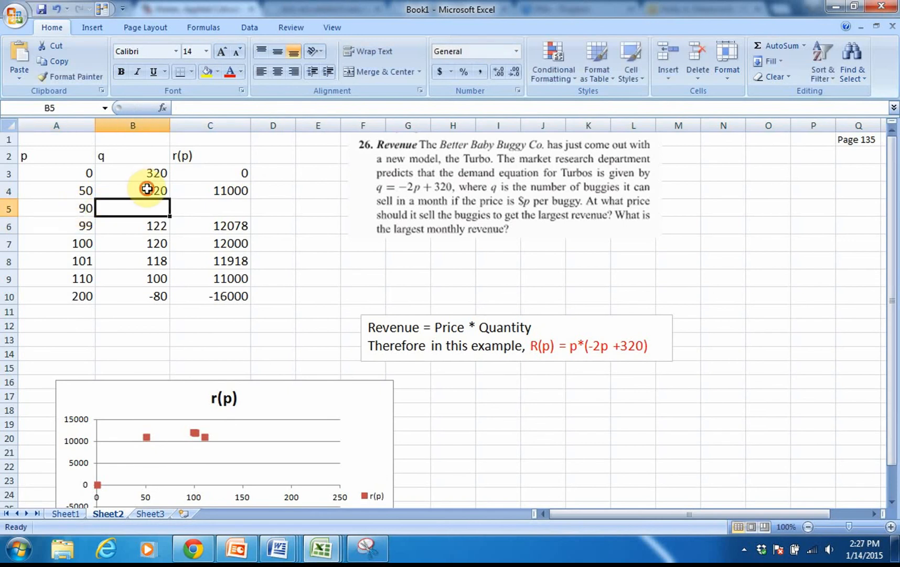
left_click(147, 189)
left_click_drag(170, 198, 251, 210)
left_click(223, 190)
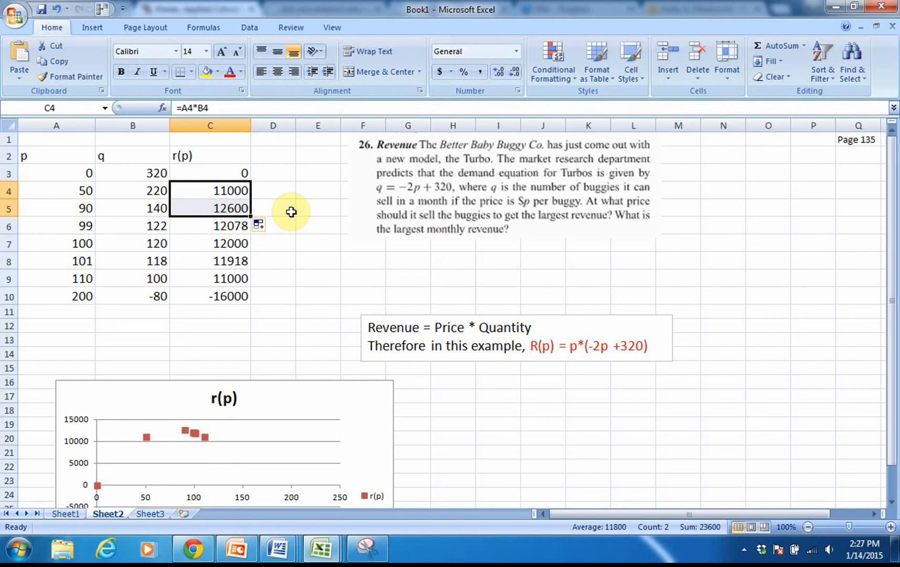
- Insert a row above the 90 price row and enter 80 as its price in A5
left_click(5, 208)
right_click(6, 210)
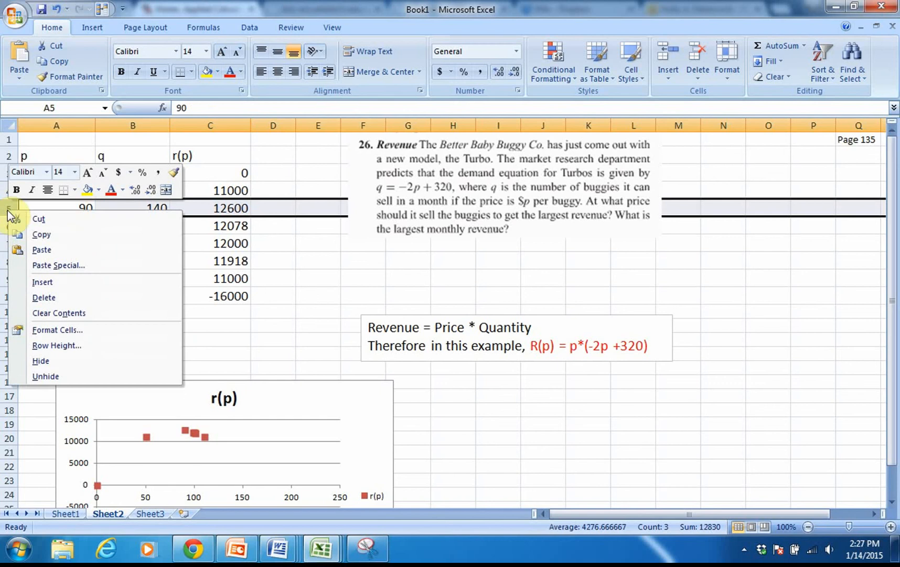
left_click(35, 282)
double_click(85, 208)
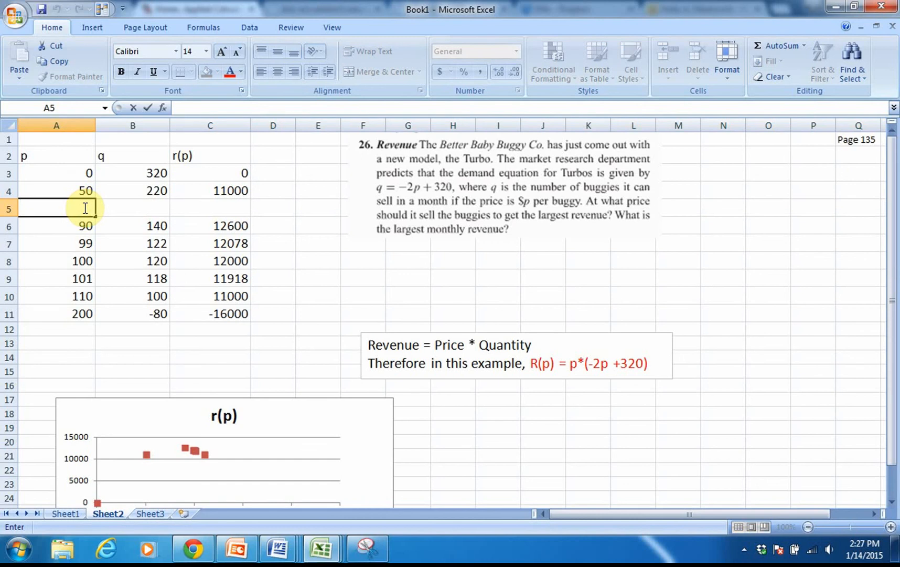
type("80")
key("Return")
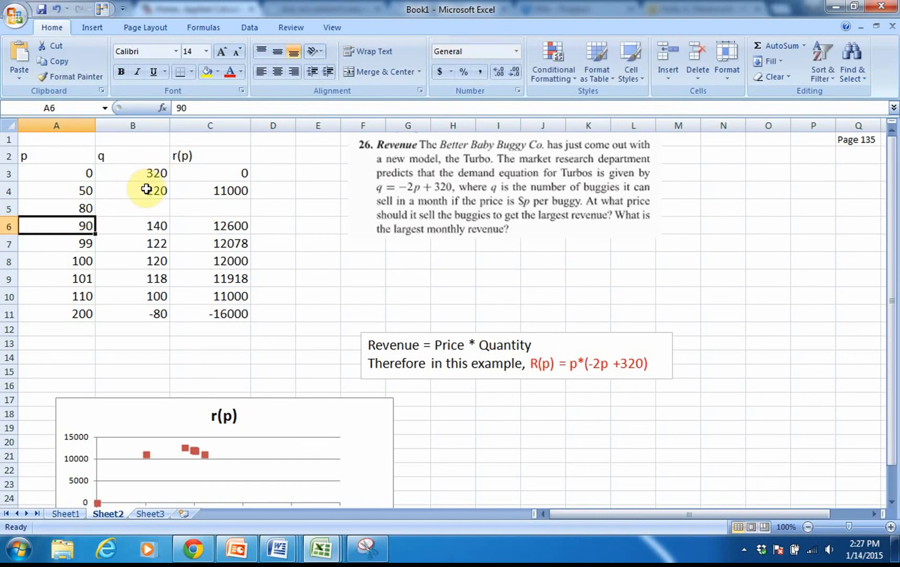
- Fill the q and r(p) formulas from row 4 down into row 5 for the 80 price
left_click(158, 192)
left_click_drag(169, 197, 256, 212)
left_click(237, 193)
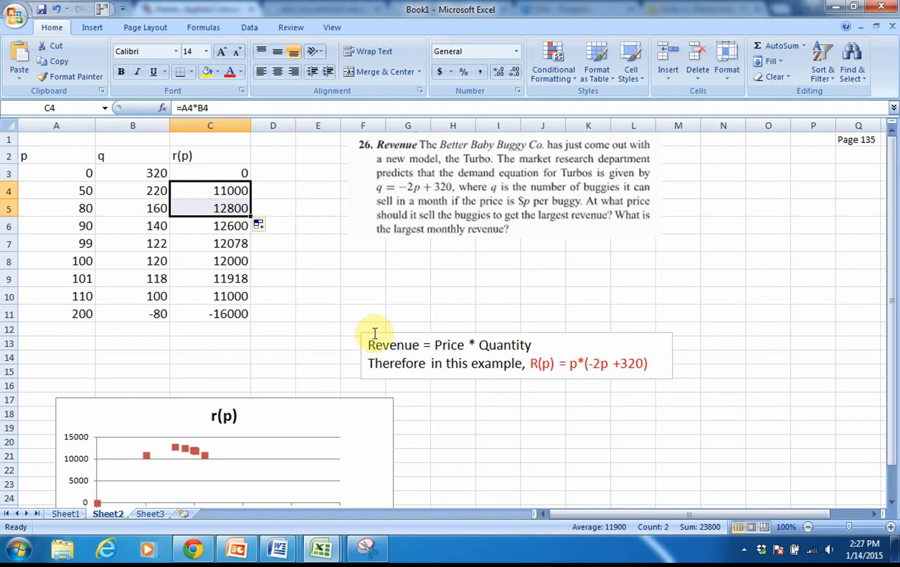
- Move the revenue formula text box up to rows 9–11 starting in column H, and add an empty text box below it near I15
left_click(397, 339)
left_click_drag(397, 337, 506, 270)
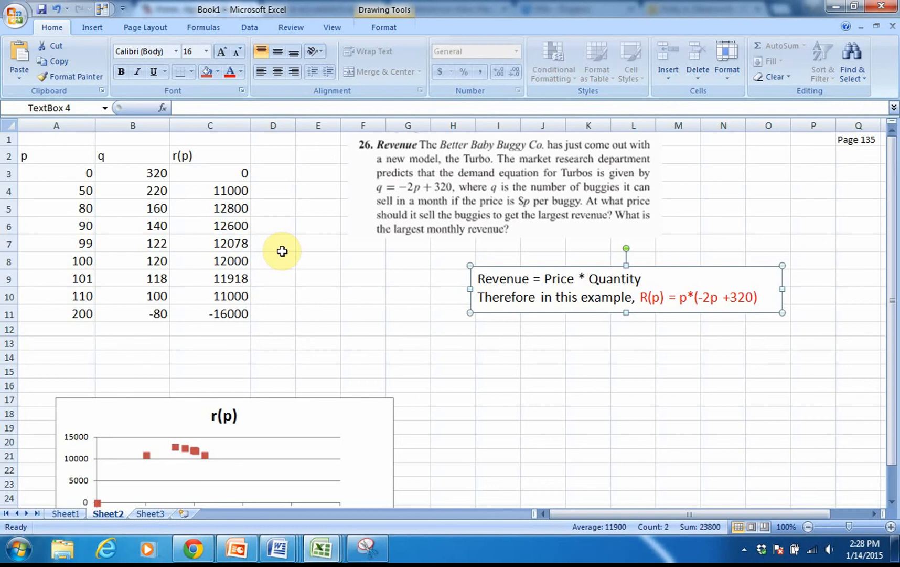
left_click(97, 31)
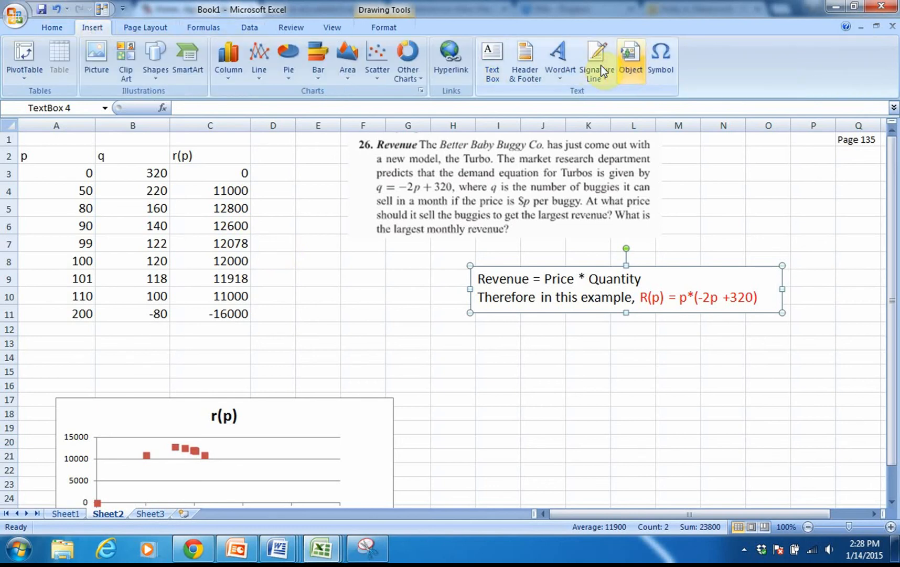
left_click(494, 64)
left_click(485, 368)
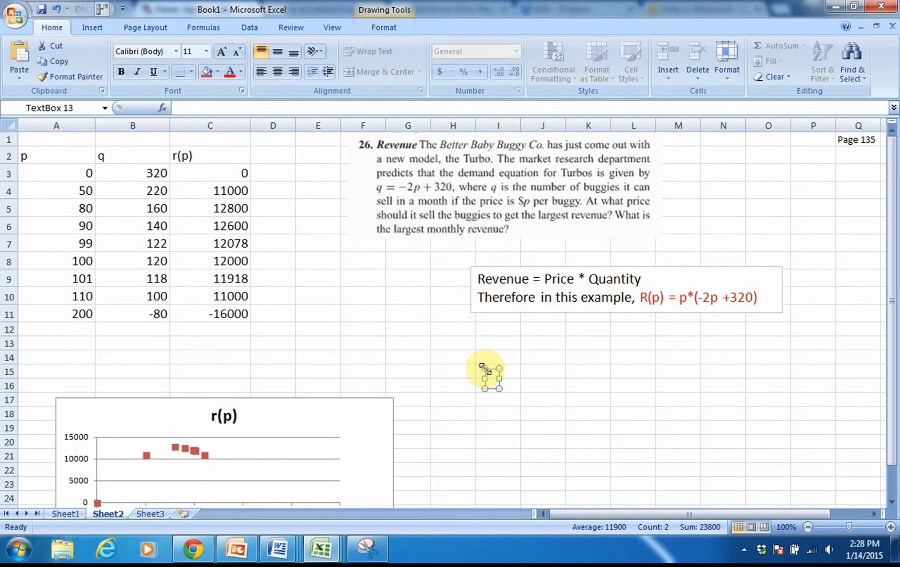
- Enter "Vertex/Maximum occurs at x=-b/2a" in the new text box
type("Vertex/Max")
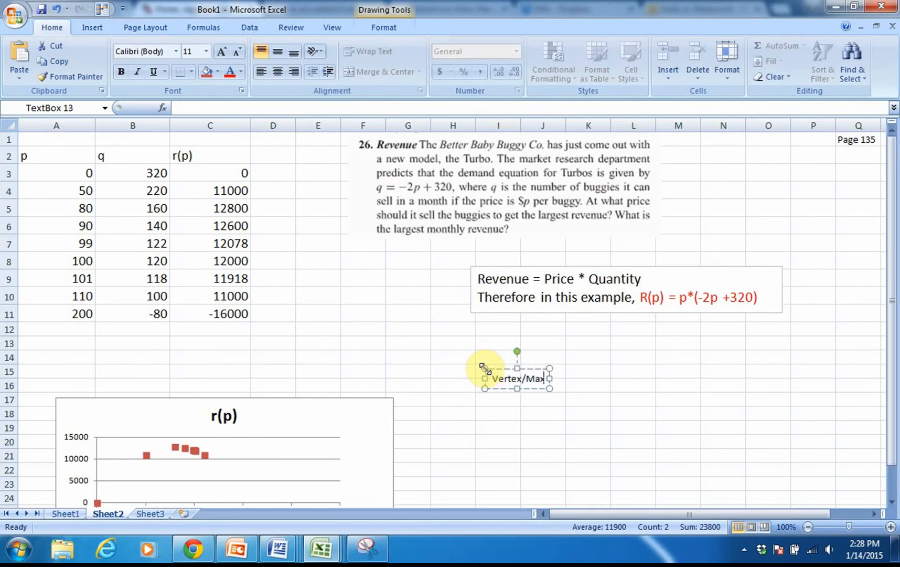
type("imum ocuc")
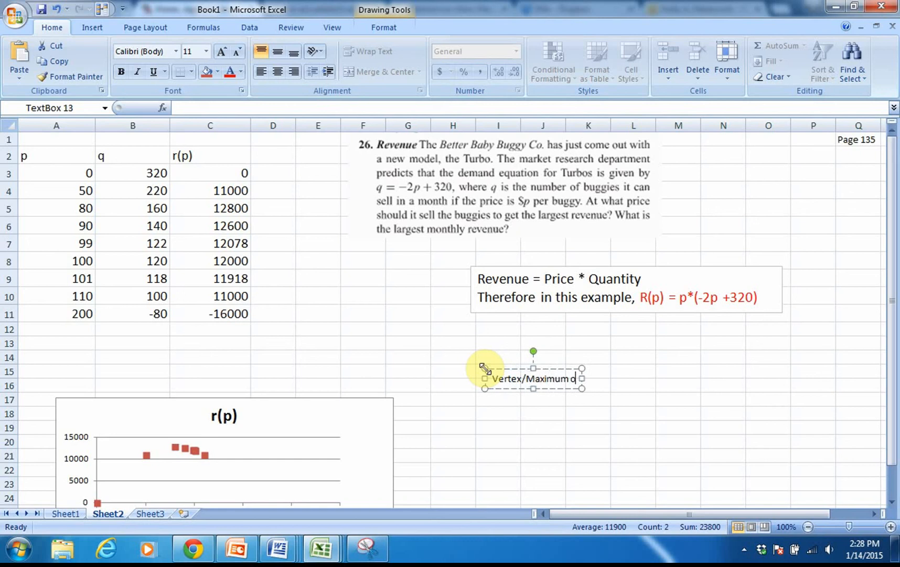
key("BackSpace")
key("BackSpace")
type("c")
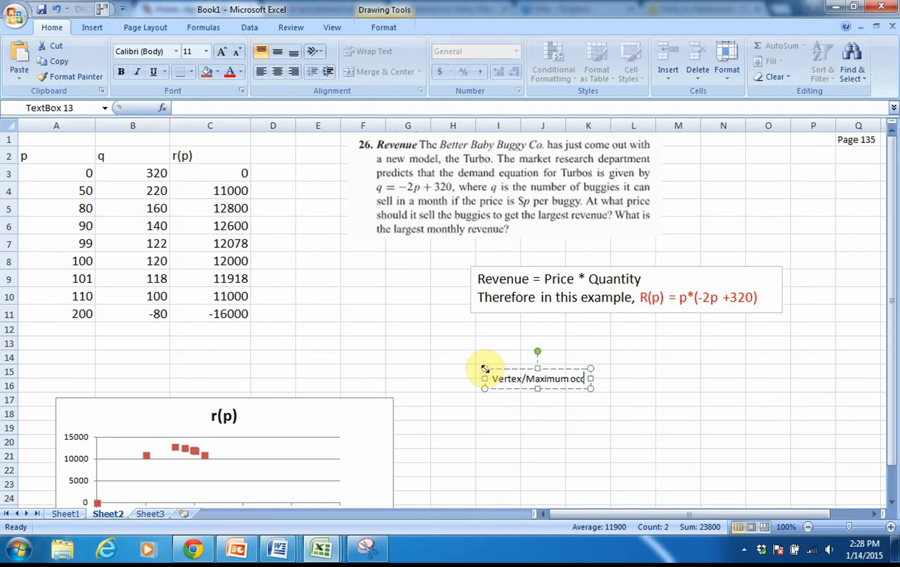
type("urs at")
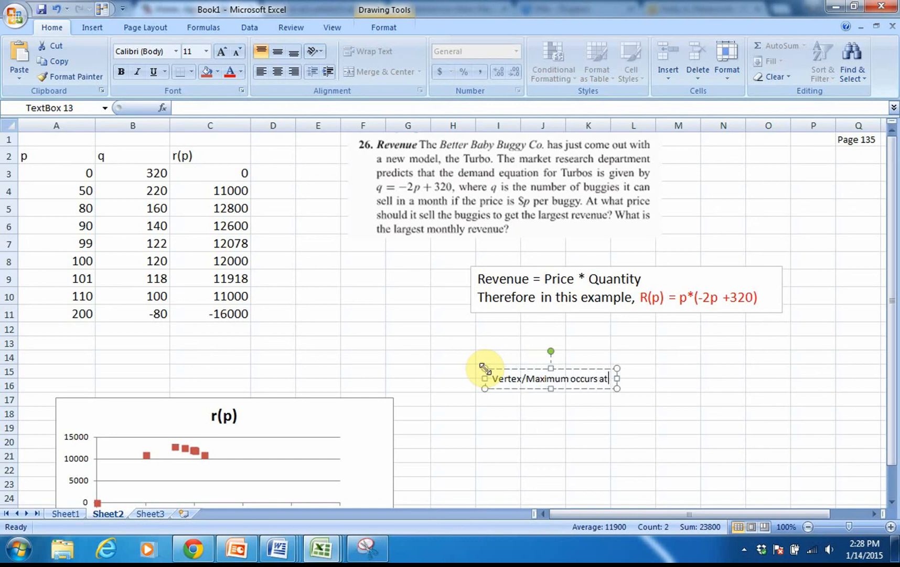
type(" x=")
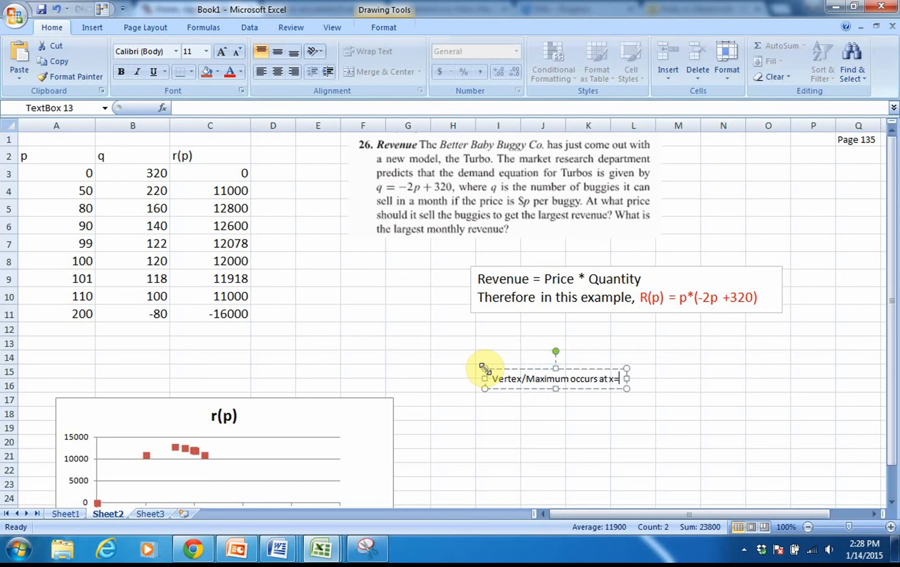
type("-b")
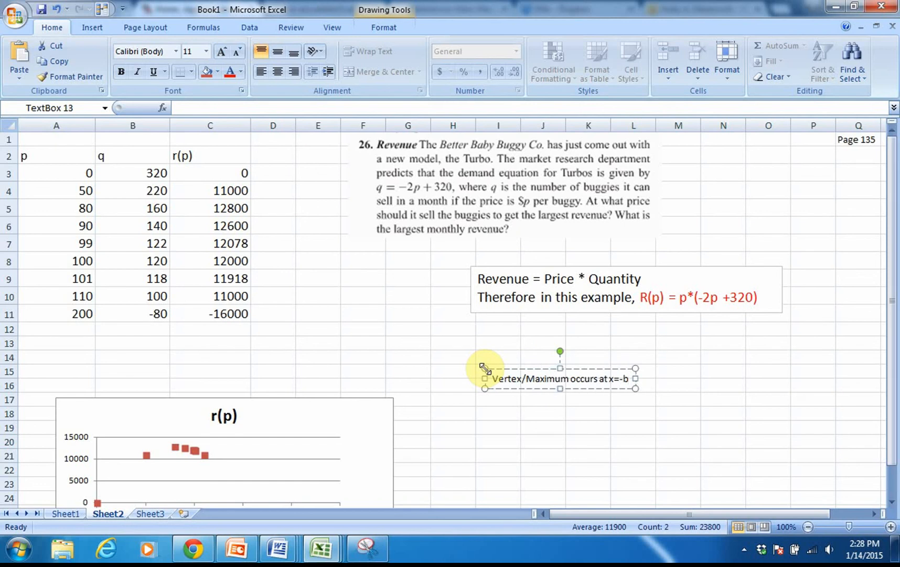
type("/2a")
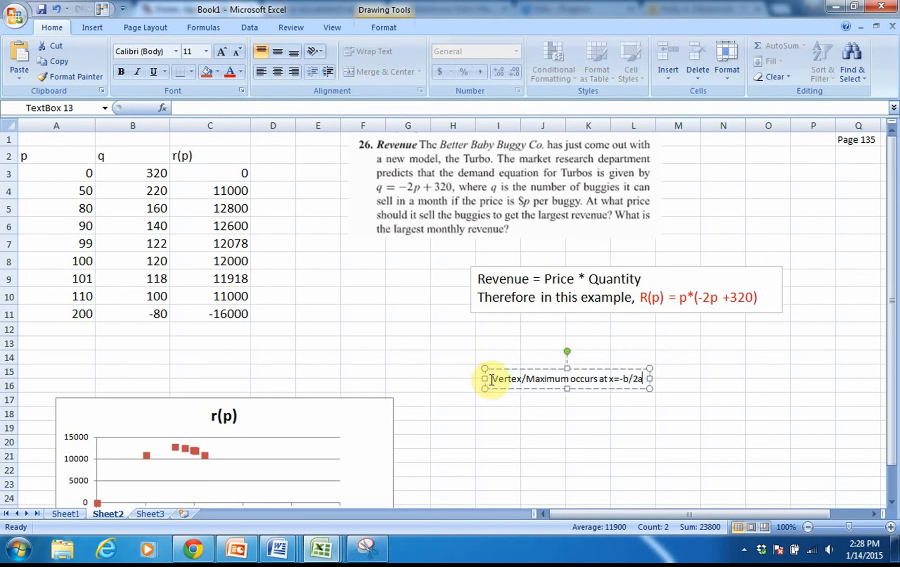
- Increase the font size of the Vertex/Maximum text to 16
left_click_drag(493, 379, 654, 380)
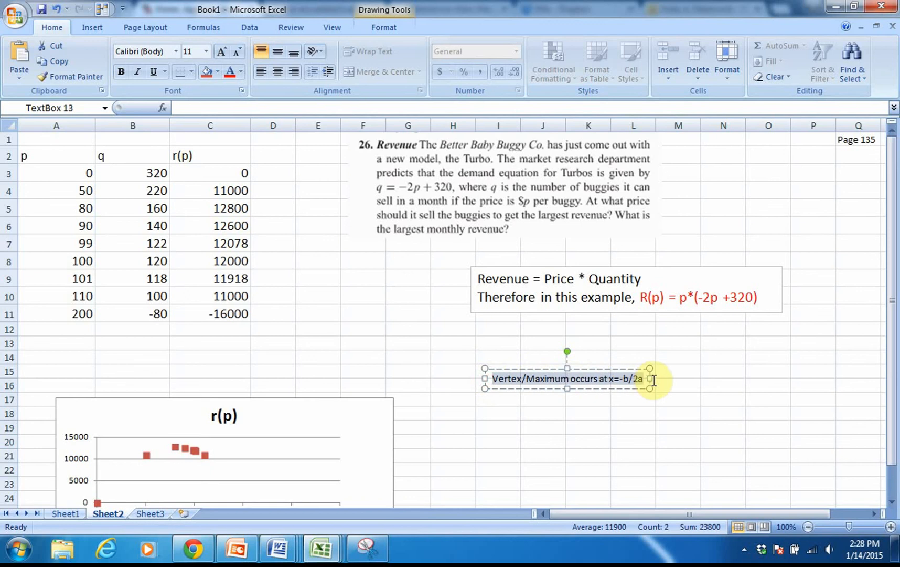
left_click(222, 51)
left_click(222, 51)
left_click(222, 51)
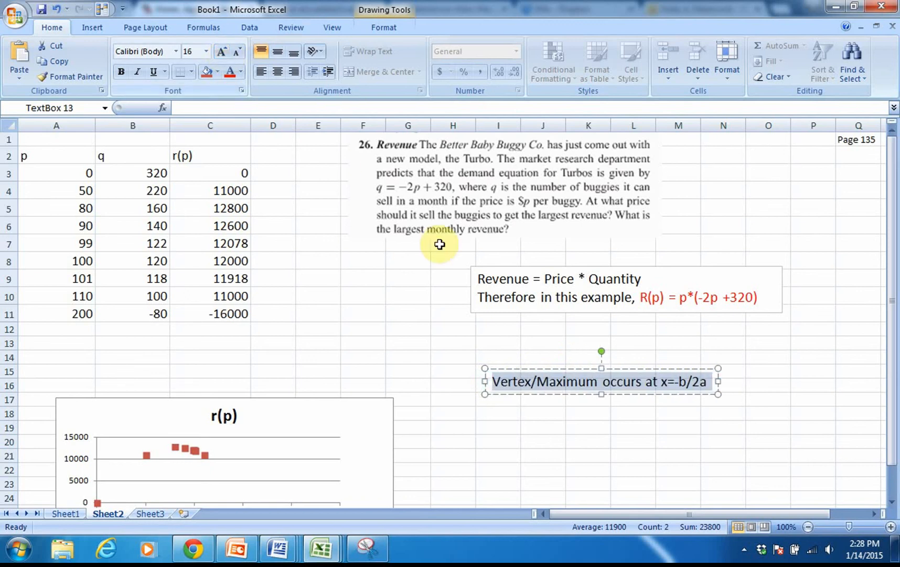
left_click(468, 335)
left_click(514, 377)
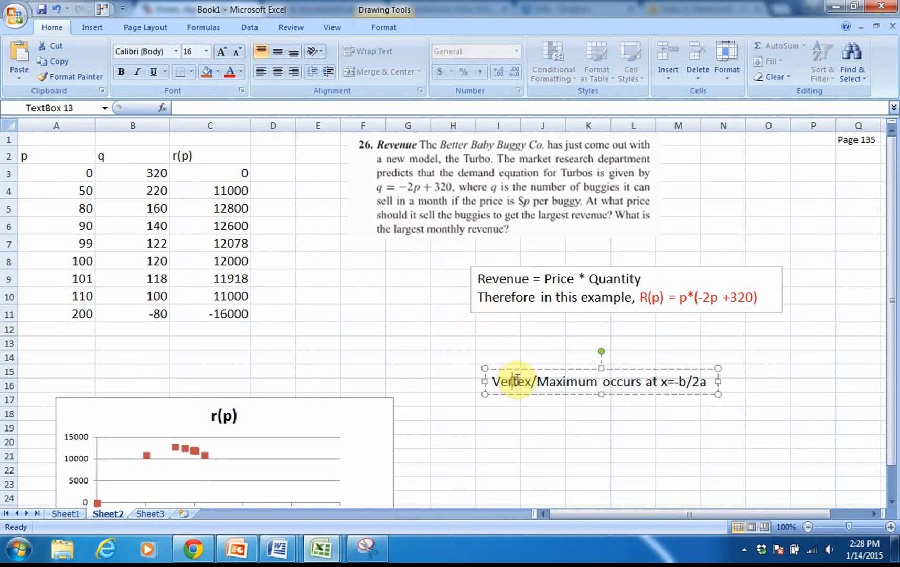
- Place the Vertex/Maximum text box around rows 15–16 and extend the revenue text box's lower edge down to row 13
left_click_drag(518, 367, 555, 313)
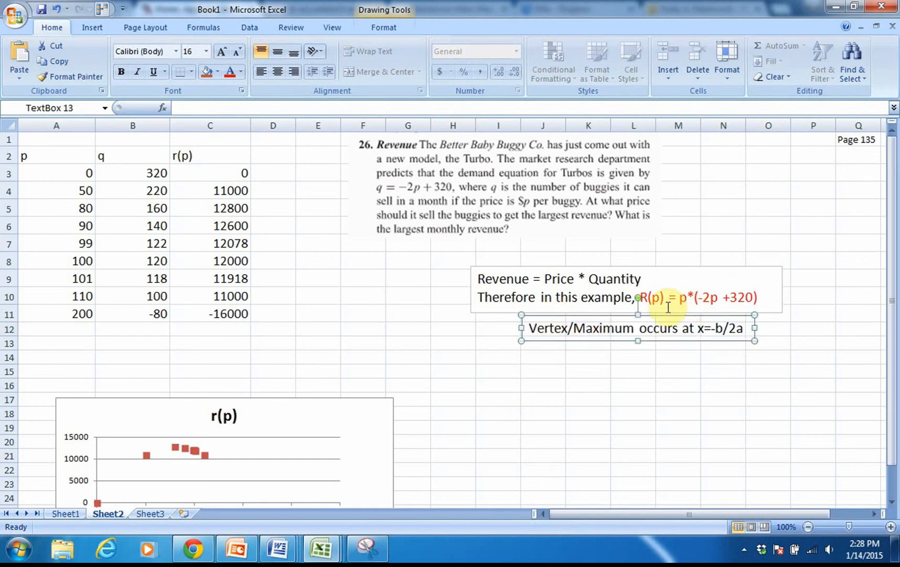
left_click_drag(642, 298, 766, 299)
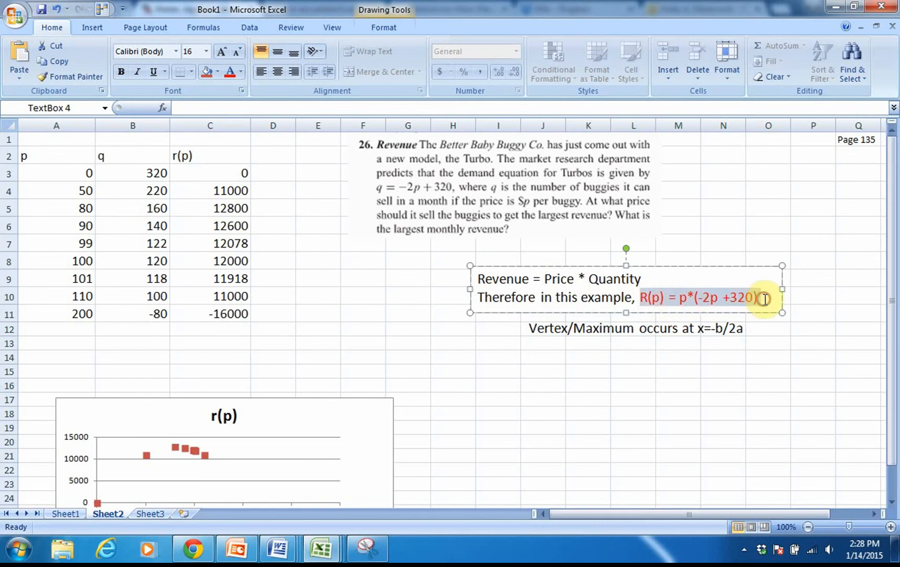
left_click(643, 333)
left_click_drag(648, 316, 647, 366)
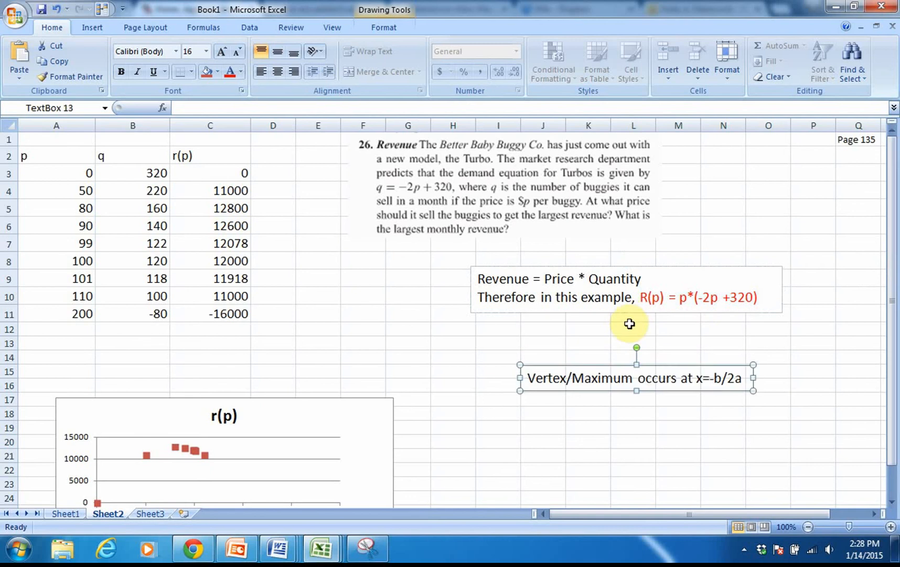
left_click(626, 313)
left_click_drag(625, 313, 627, 349)
left_click(508, 322)
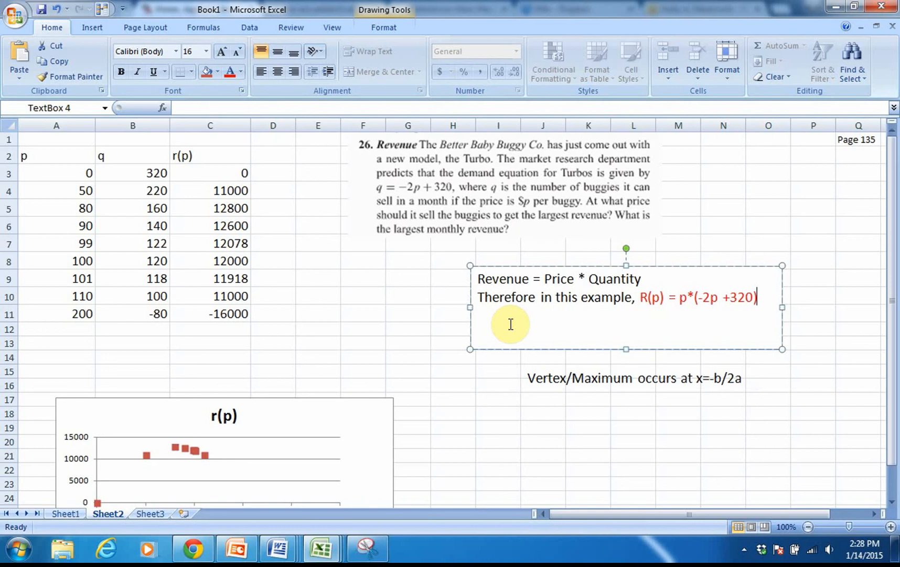
left_click(511, 324)
type("r(")
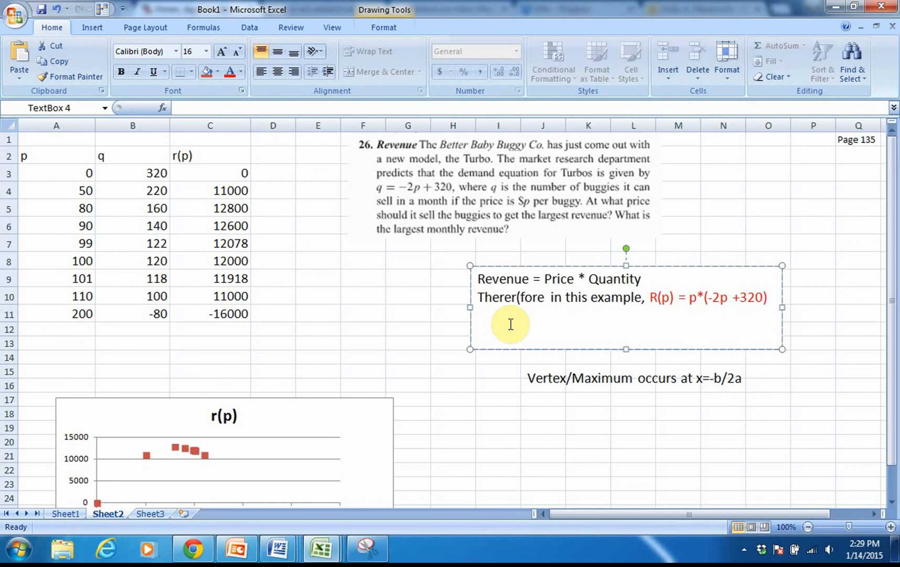
key("BackSpace")
key("BackSpace")
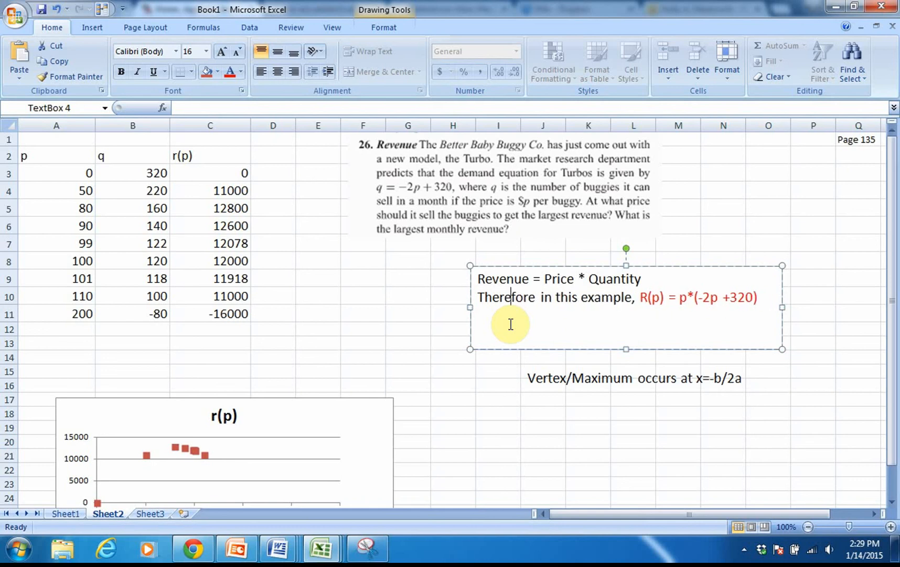
left_click(483, 321)
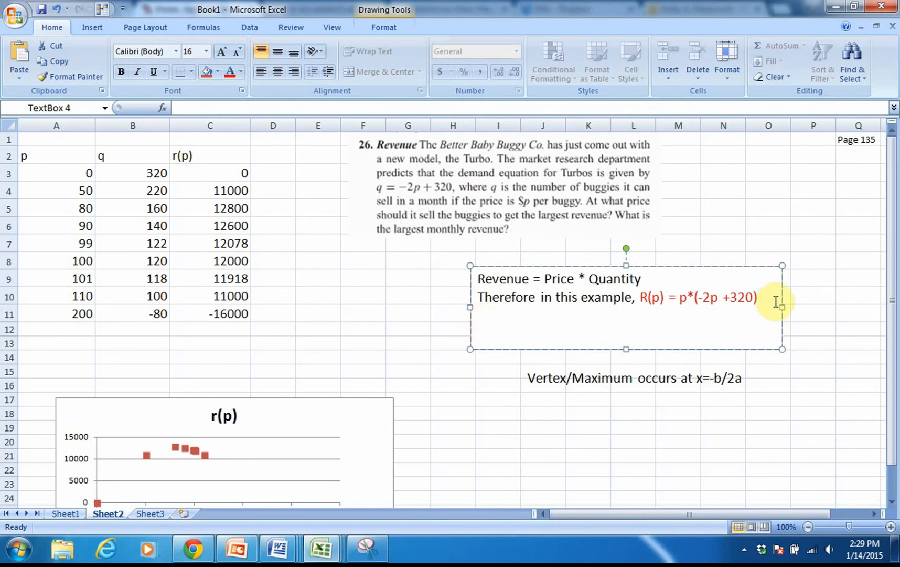
key("Return")
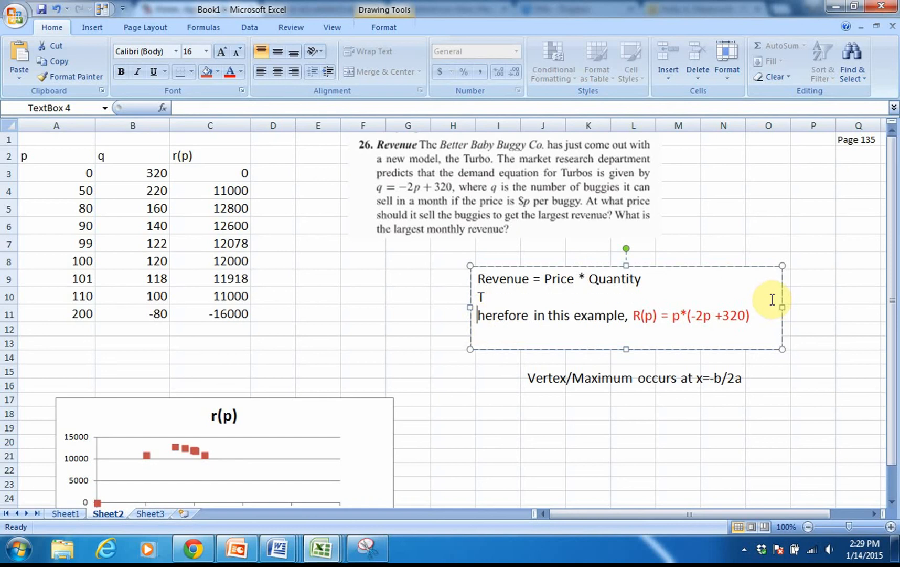
key("BackSpace")
- Add the line "R(p) = -2p2 + 320p" below the existing formula in the revenue text box
left_click(765, 299)
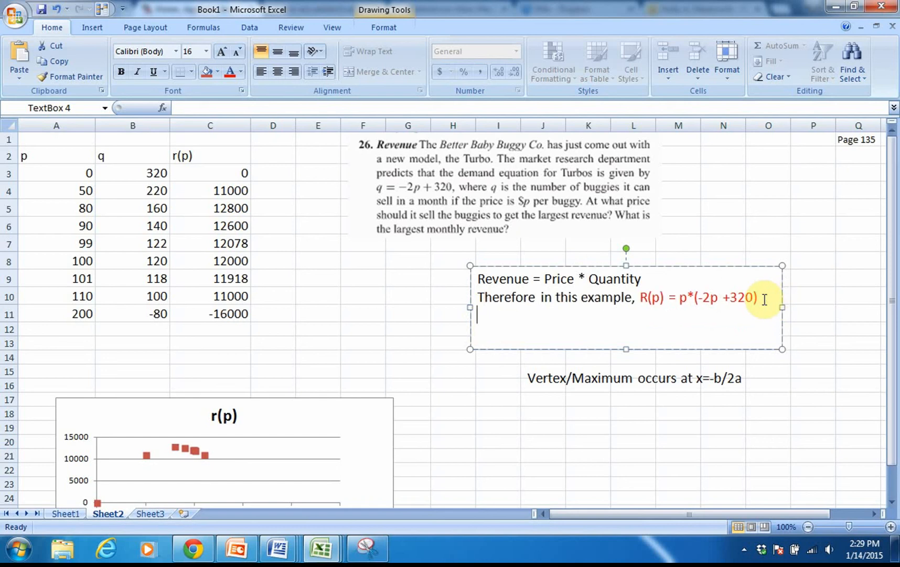
type("R(p) = -2p2")
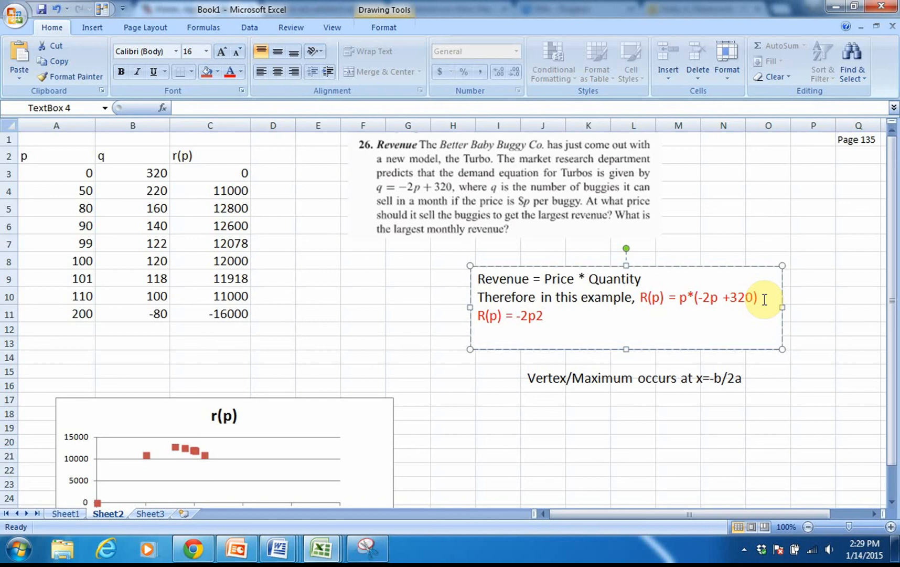
type(" + 320p")
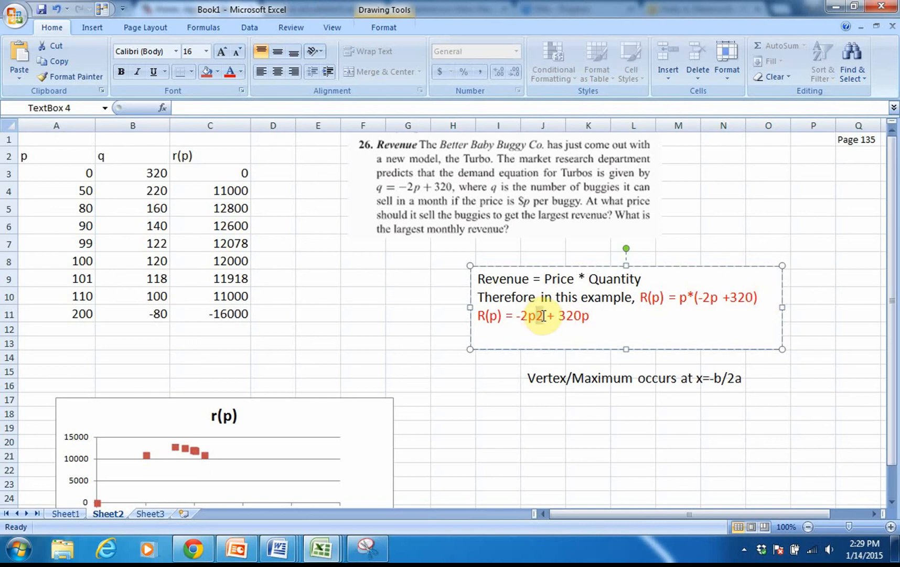
- Format the exponent 2 after -2p in the expanded revenue formula as superscript
left_click_drag(543, 316, 536, 317)
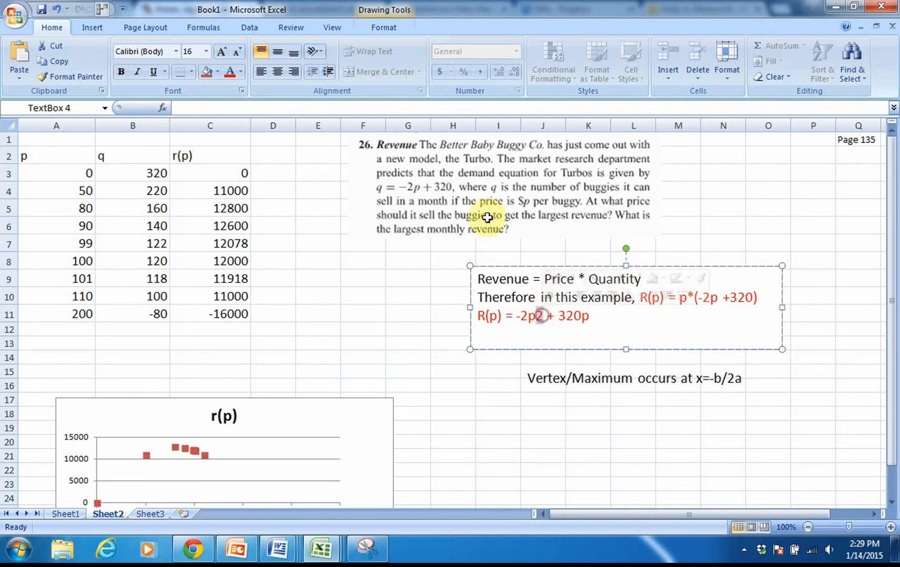
left_click(241, 91)
left_click(314, 313)
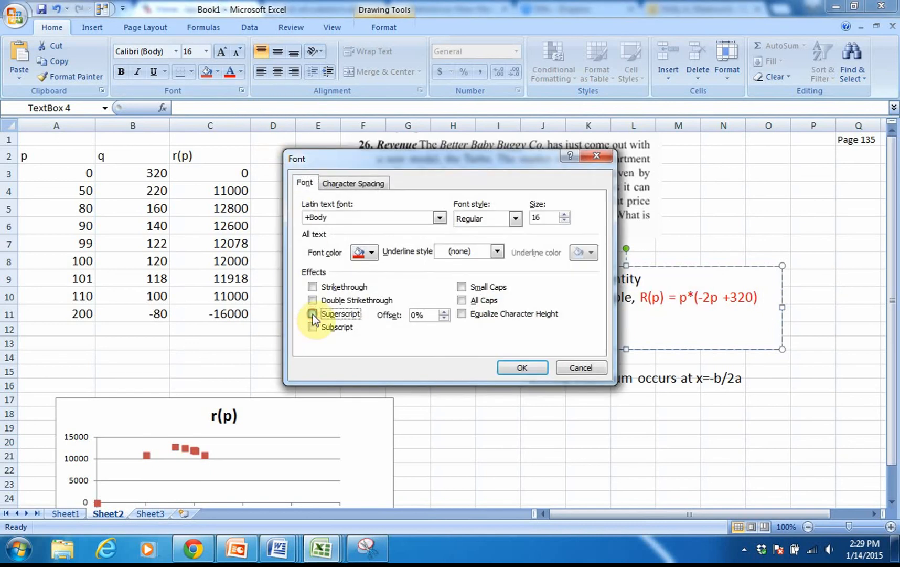
left_click(512, 368)
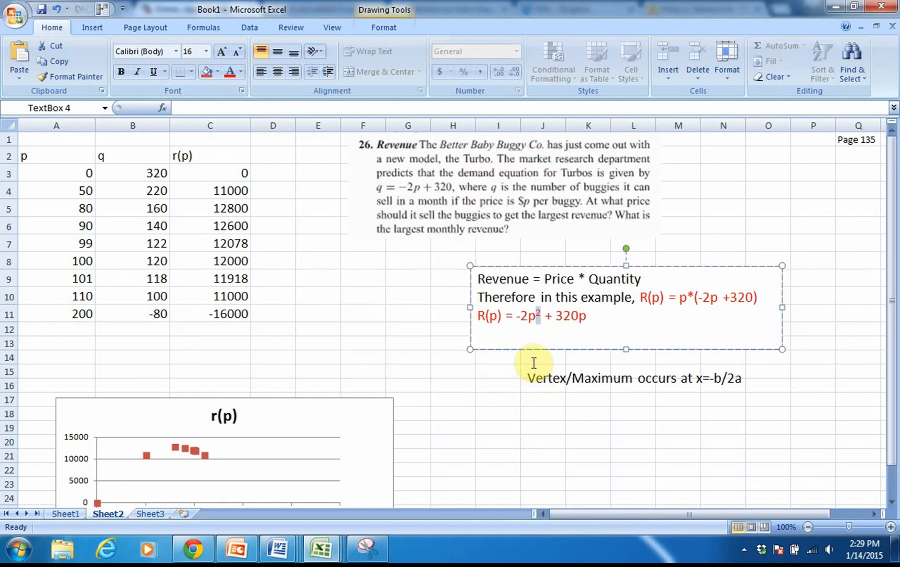
left_click(549, 337)
key("ctrl+Left")
key("Return")
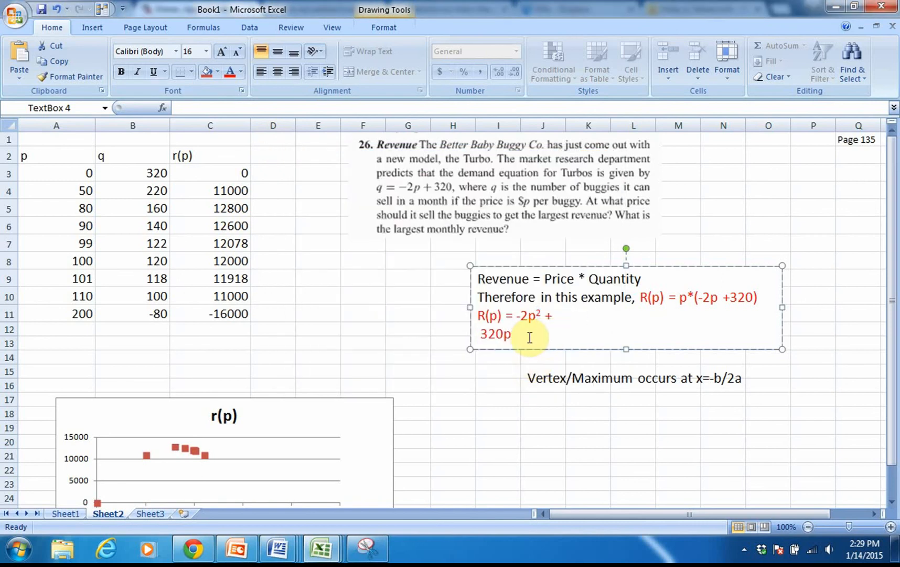
key("BackSpace")
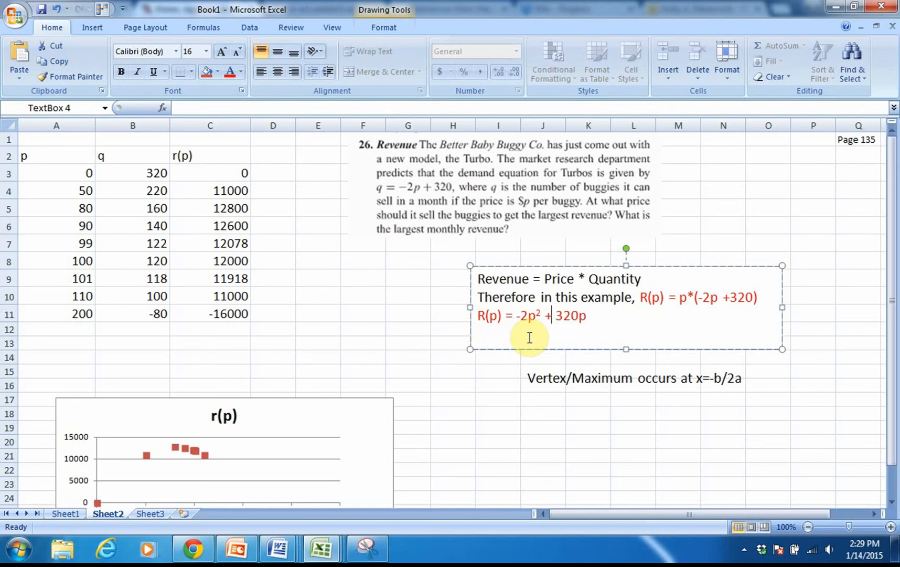
- Add the coefficients line "a=-2 b=320 c=0" below the expanded formula in the revenue text box
left_click(605, 316)
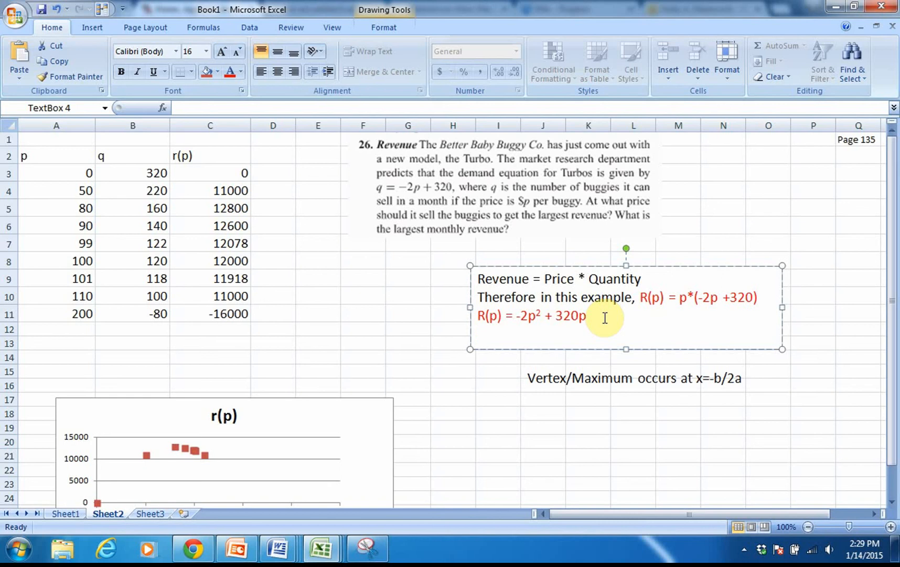
type("a=-2 b=320 c")
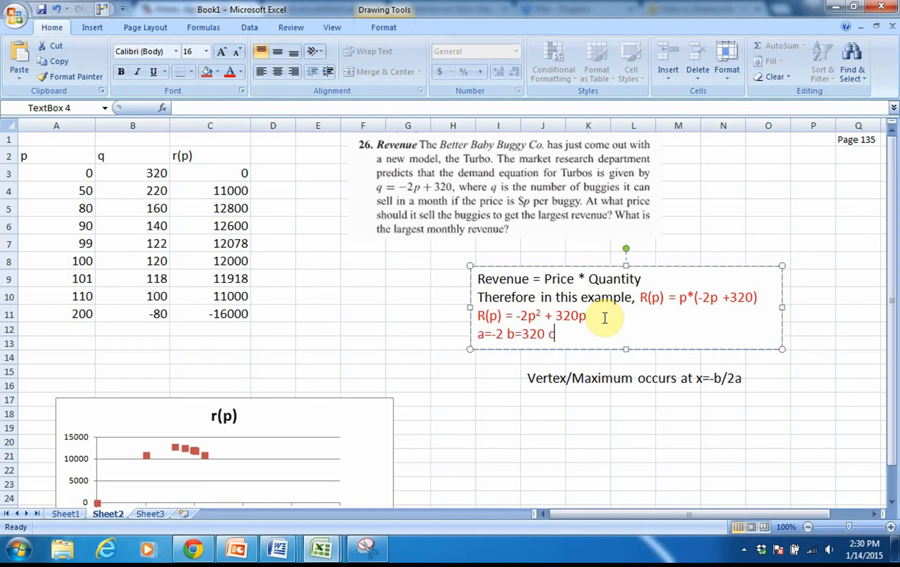
type("=0")
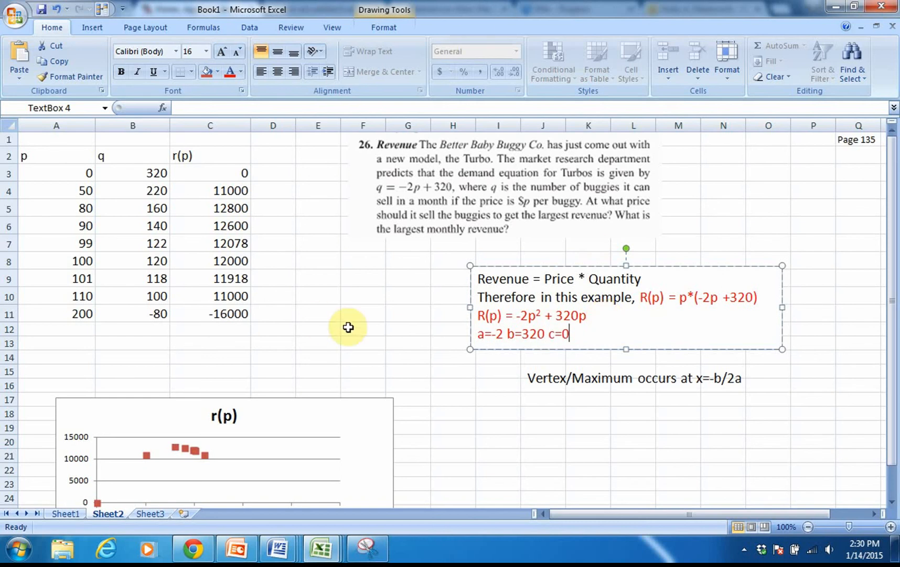
- Extend the revenue text box down to row 14 and add the line "x= -320/-2*2=80" below the coefficients
left_click(624, 347)
left_click_drag(625, 348, 625, 365)
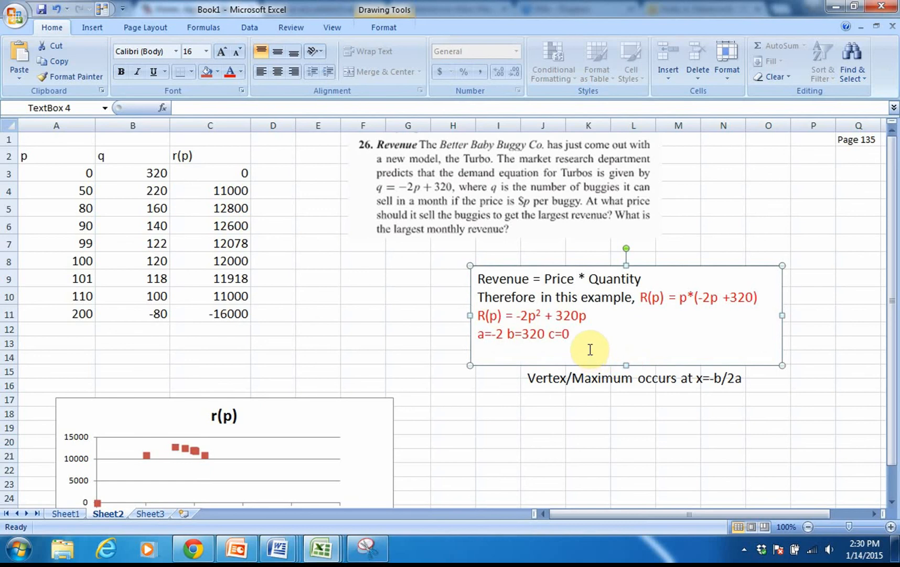
left_click(601, 335)
key("Return")
type("x=")
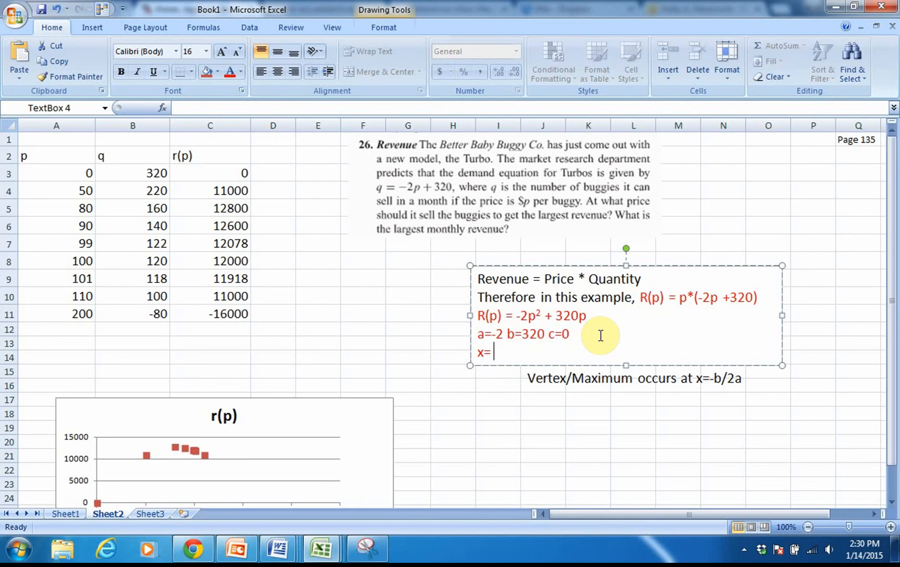
type(" -320/-2*2=")
type("80")
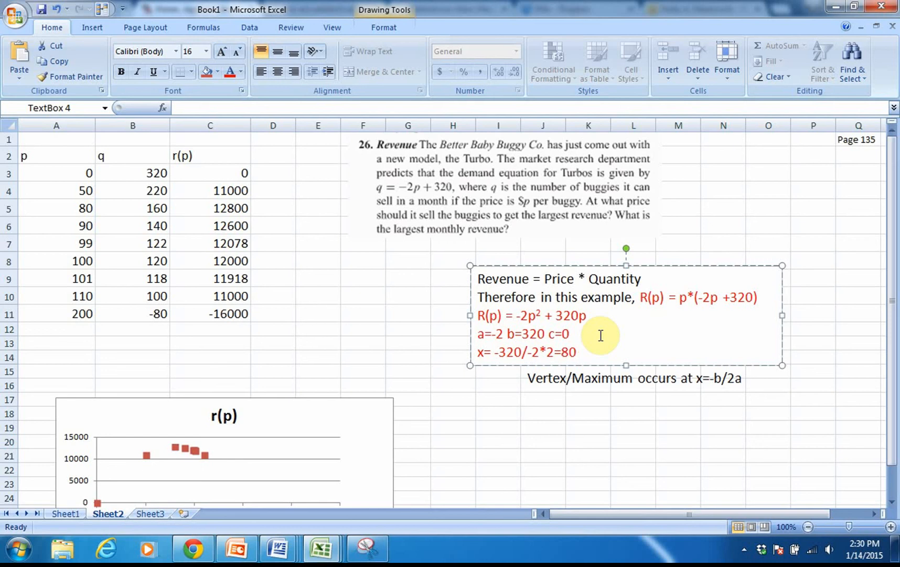
- Highlight cells A5:C5, the row for the 80 price, with yellow fill
left_click(8, 208)
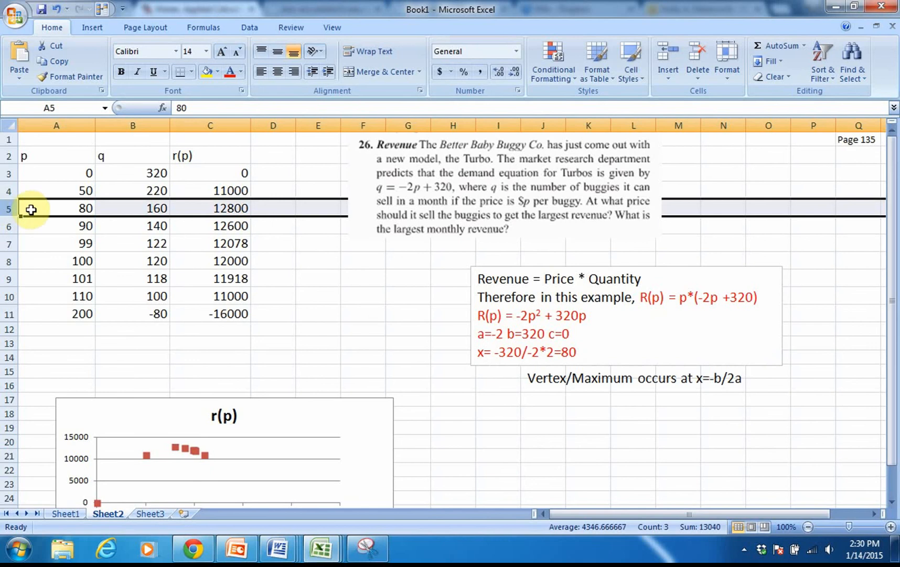
left_click_drag(30, 207, 207, 210)
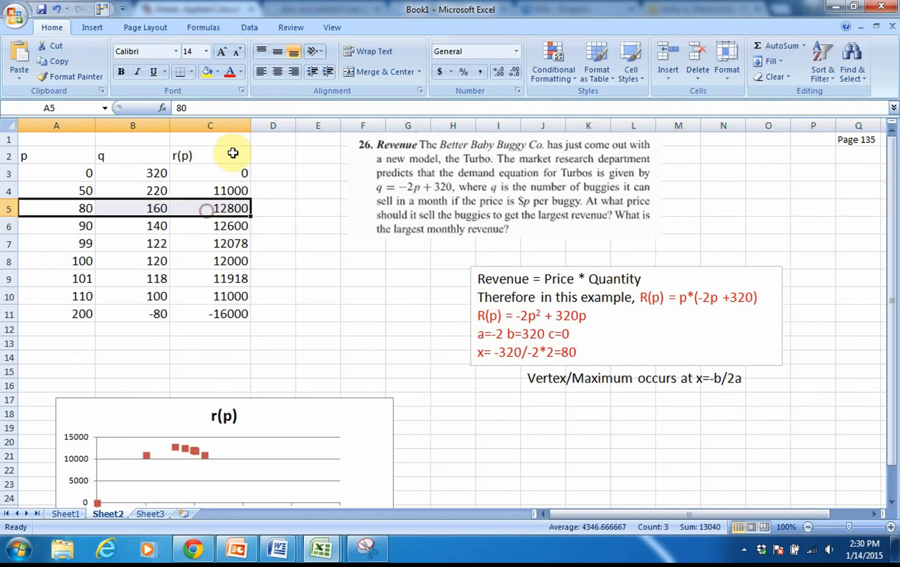
left_click(206, 71)
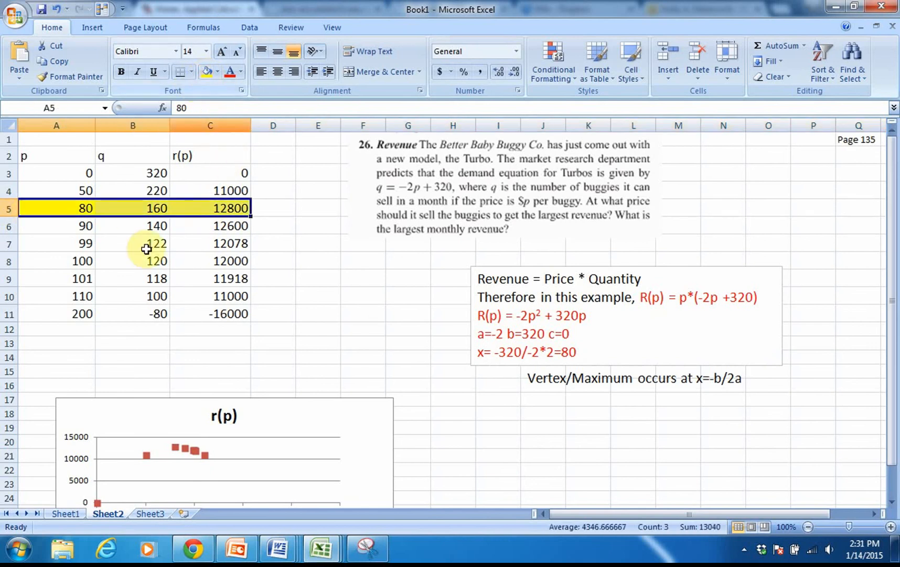
- Insert a new row above the highlighted 80 row and enter 70 as its price in A5
left_click(9, 208)
right_click(9, 209)
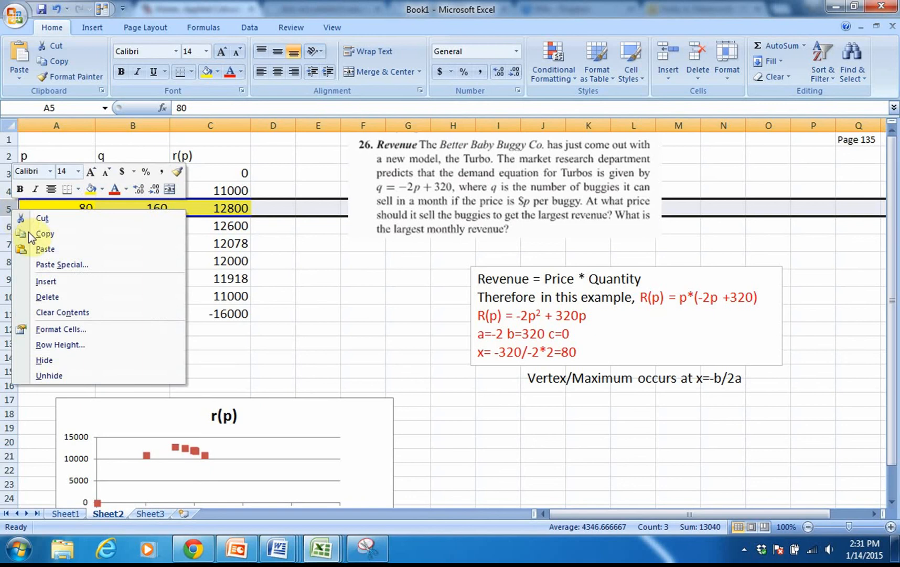
left_click(50, 283)
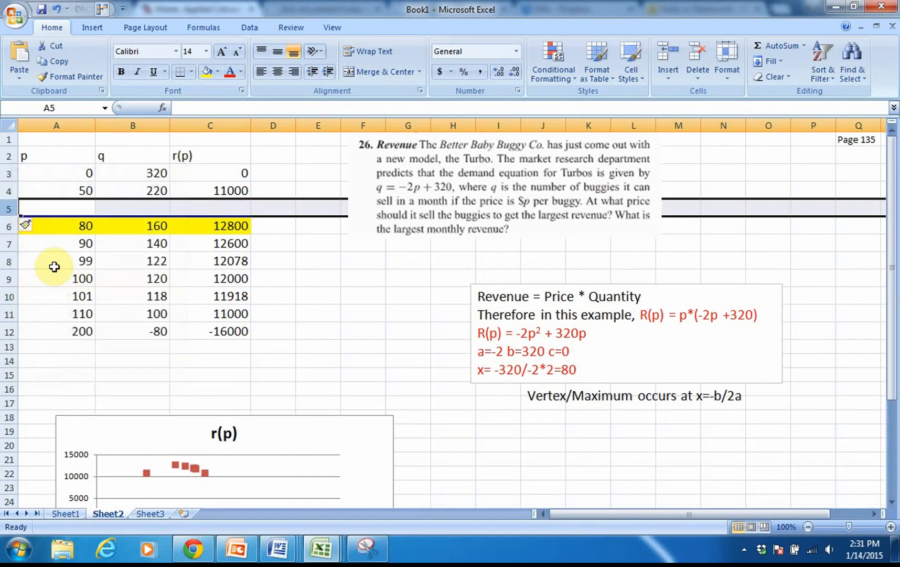
left_click(81, 208)
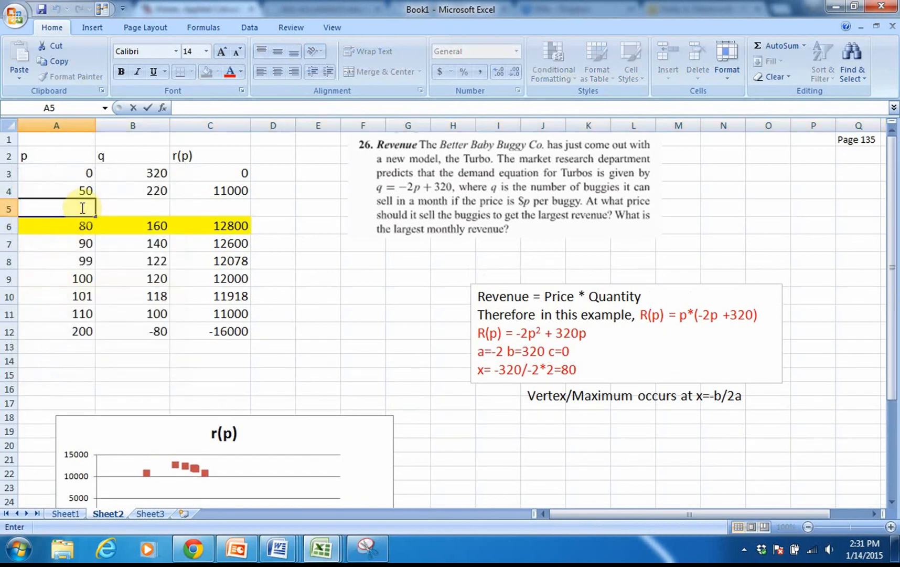
type("70")
key("Return")
- Fill the q and r(p) formulas from row 4 down into row 5 for the 70 price
left_click(126, 184)
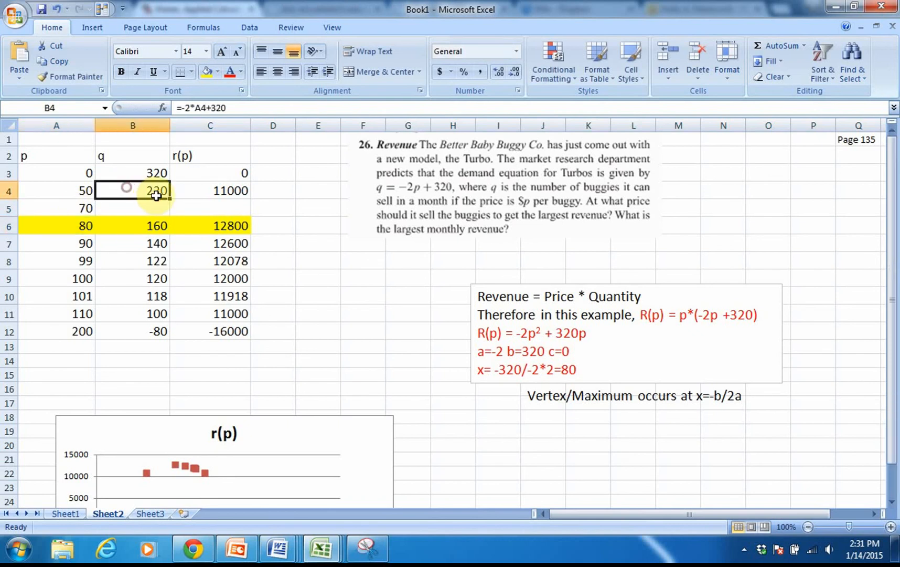
left_click_drag(167, 199, 168, 216)
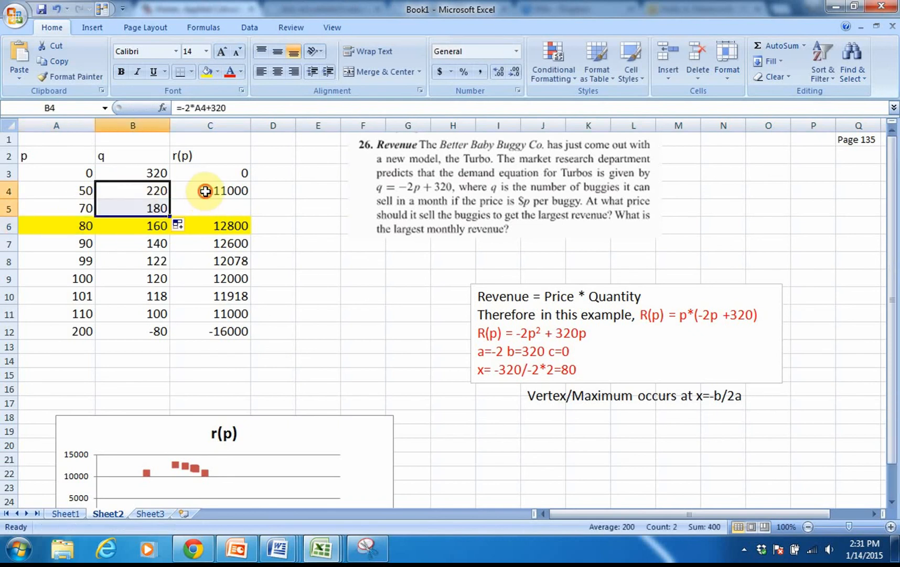
left_click(207, 191)
left_click_drag(253, 201, 250, 215)
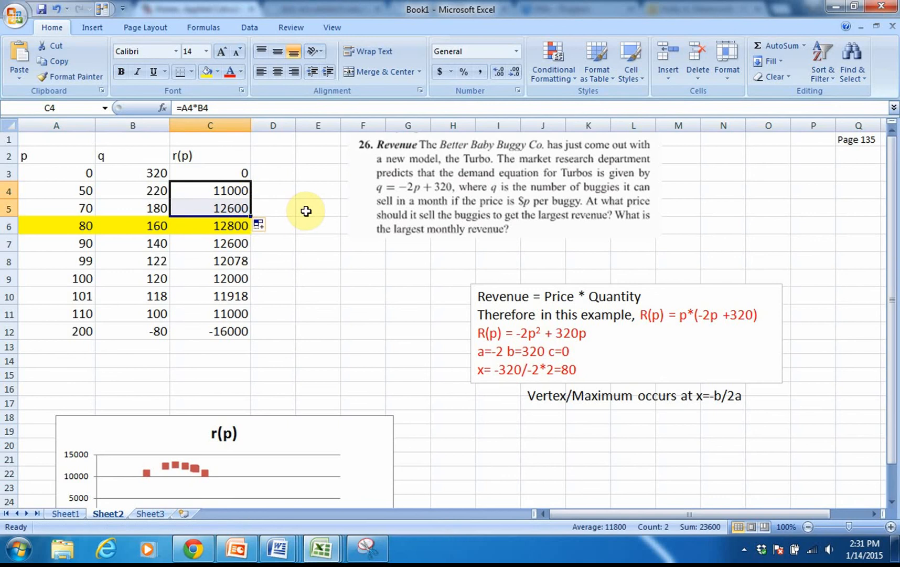